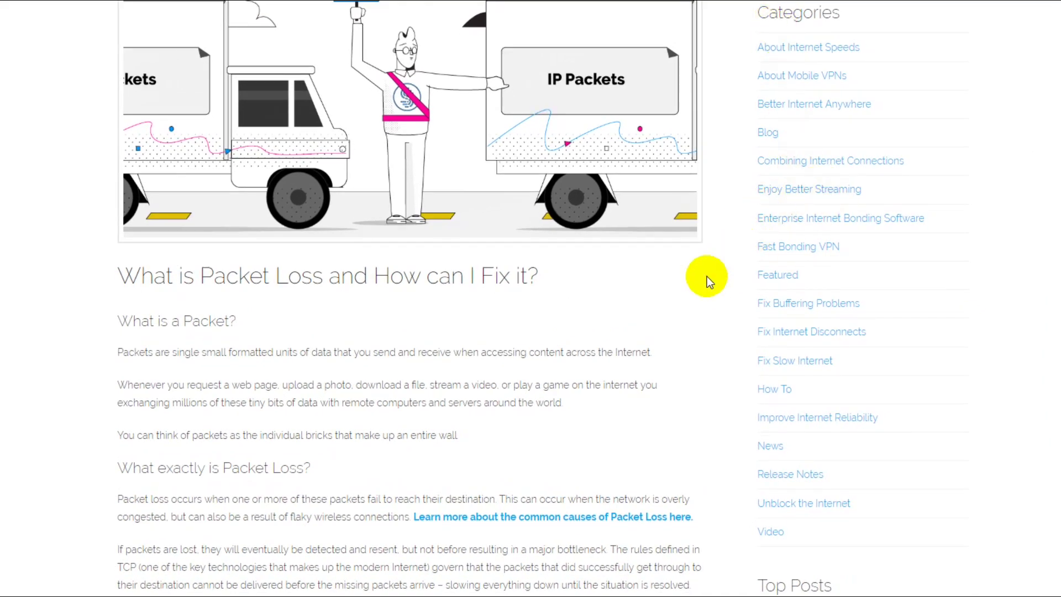
- Read the article's sections explaining packets, packet loss and TCP
scroll(704, 279, "down", 2)
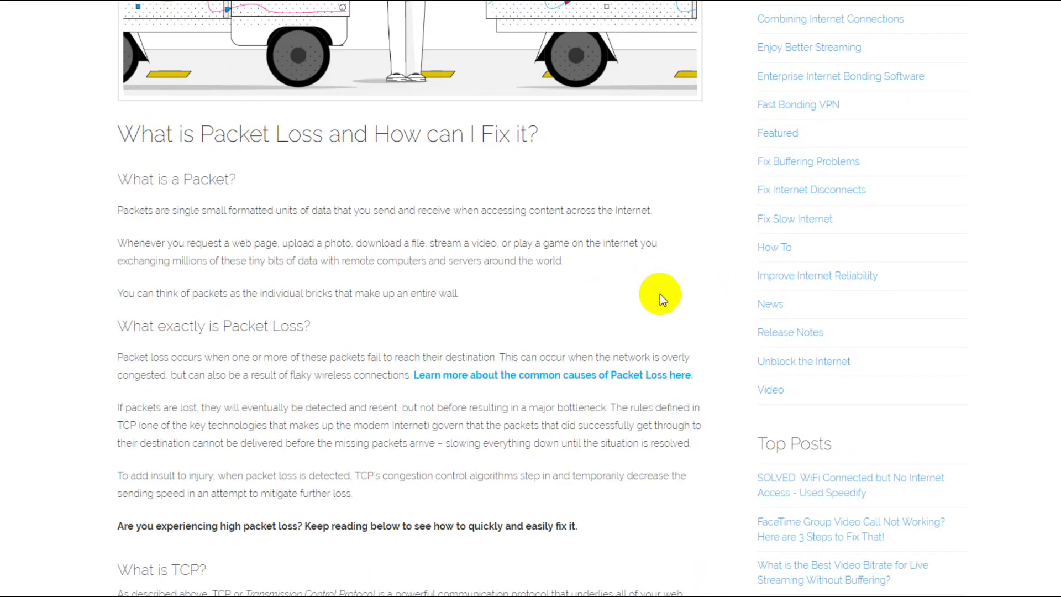
left_click_drag(116, 133, 636, 498)
scroll(610, 457, "down", 13)
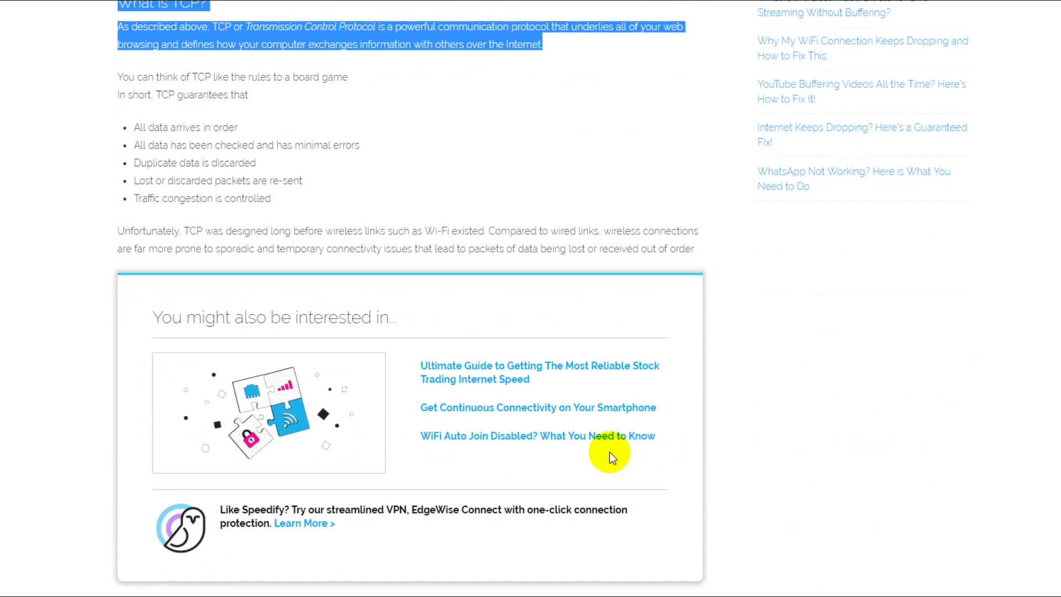
scroll(609, 438, "up", 4)
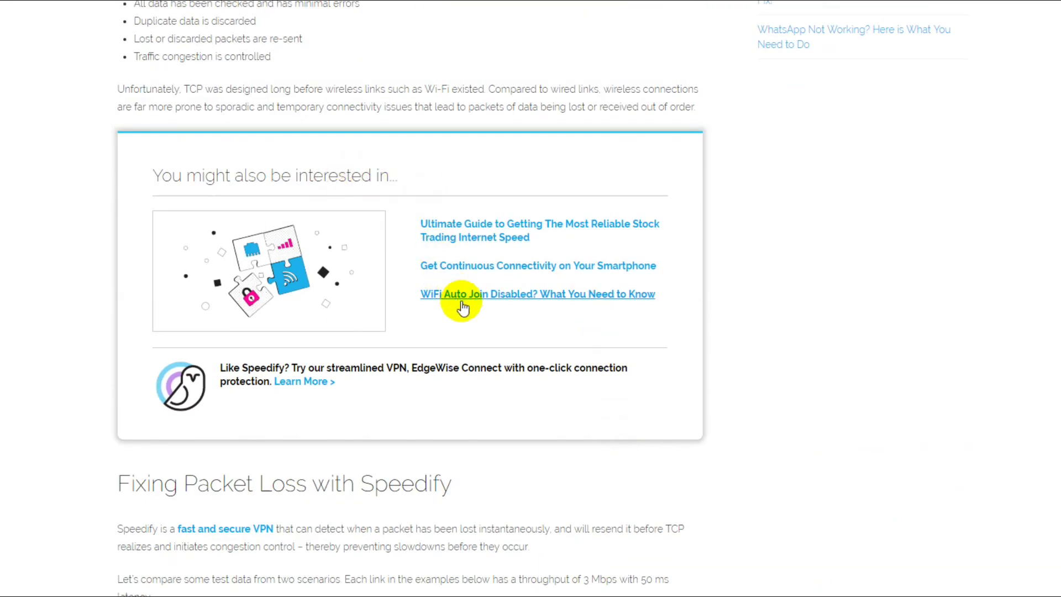
scroll(557, 400, "down", 4)
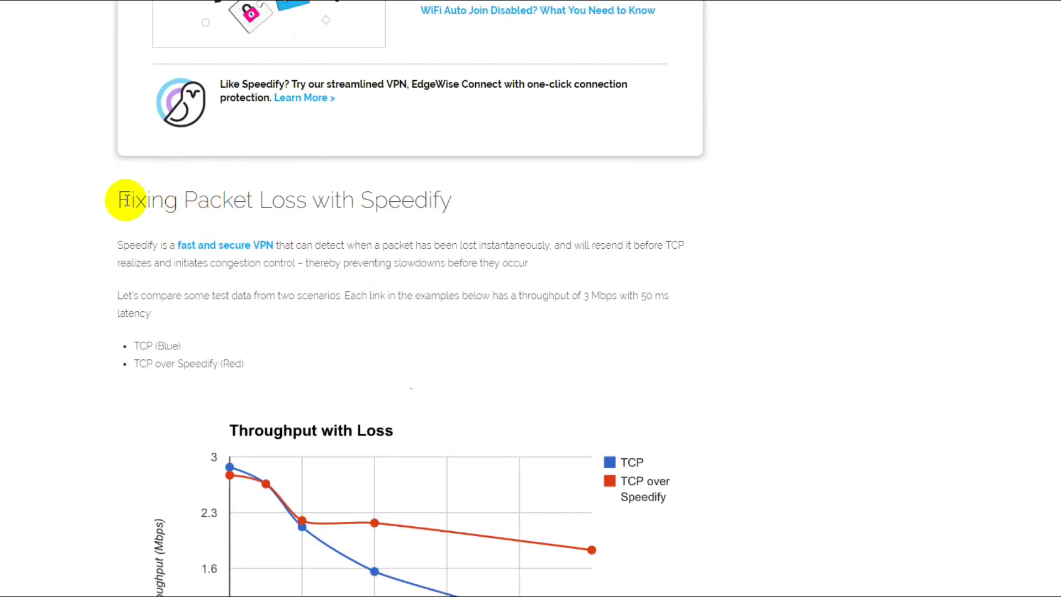
- Examine the article's section on fixing packet loss with Speedify, including the throughput comparison tables, redundant mode and supported devices
left_click_drag(122, 200, 473, 205)
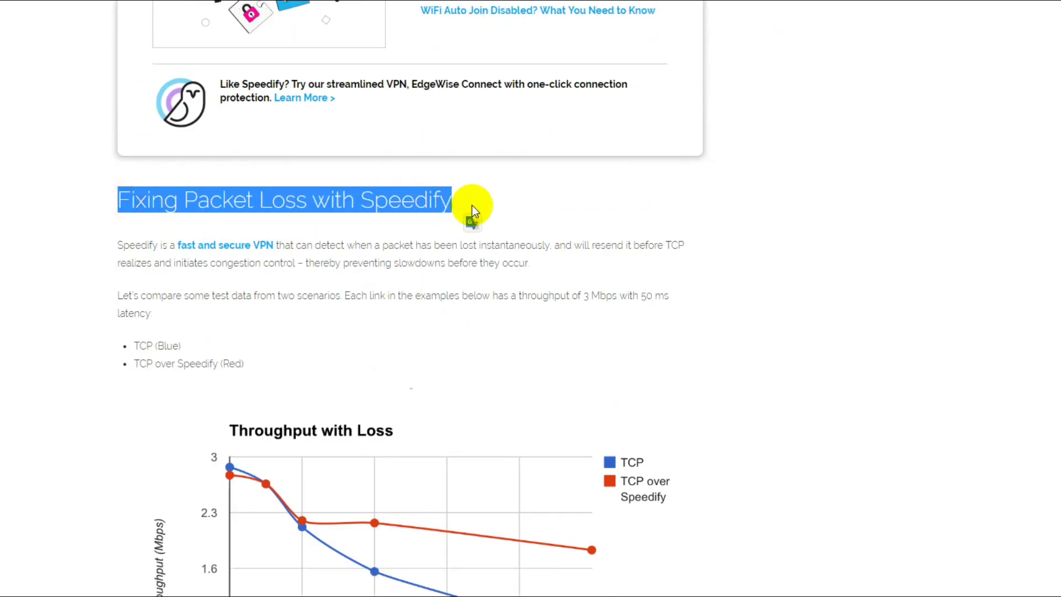
scroll(797, 283, "down", 4)
scroll(797, 284, "down", 4)
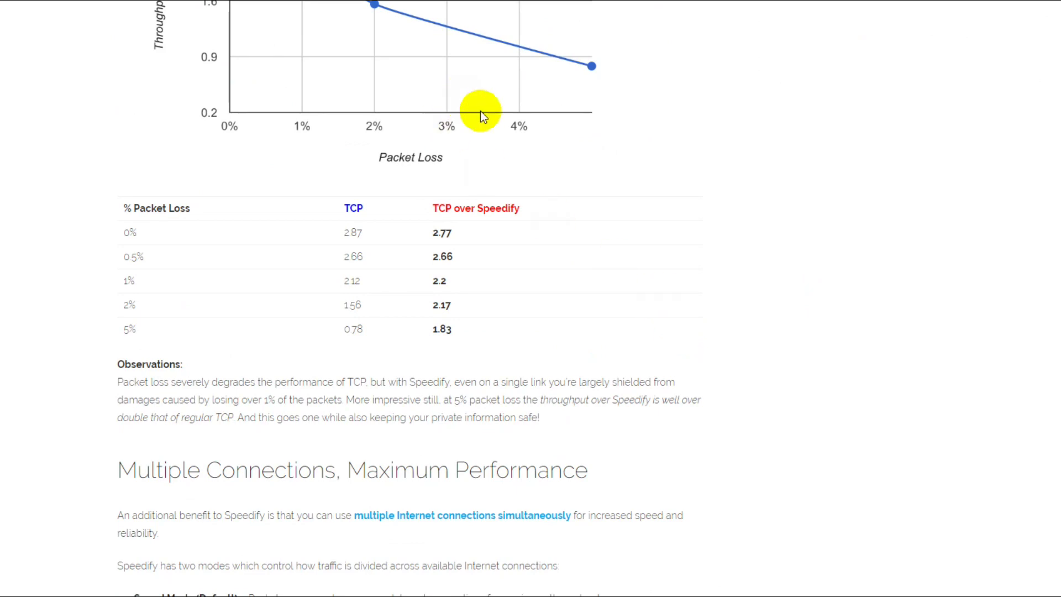
scroll(462, 97, "down", 16)
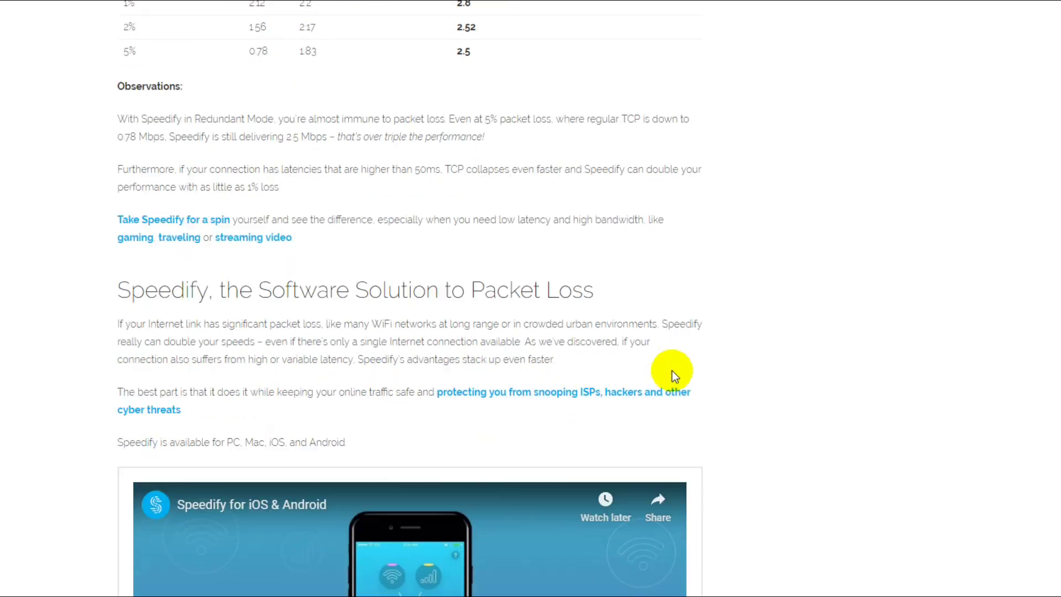
scroll(670, 359, "down", 8)
scroll(779, 364, "down", 4)
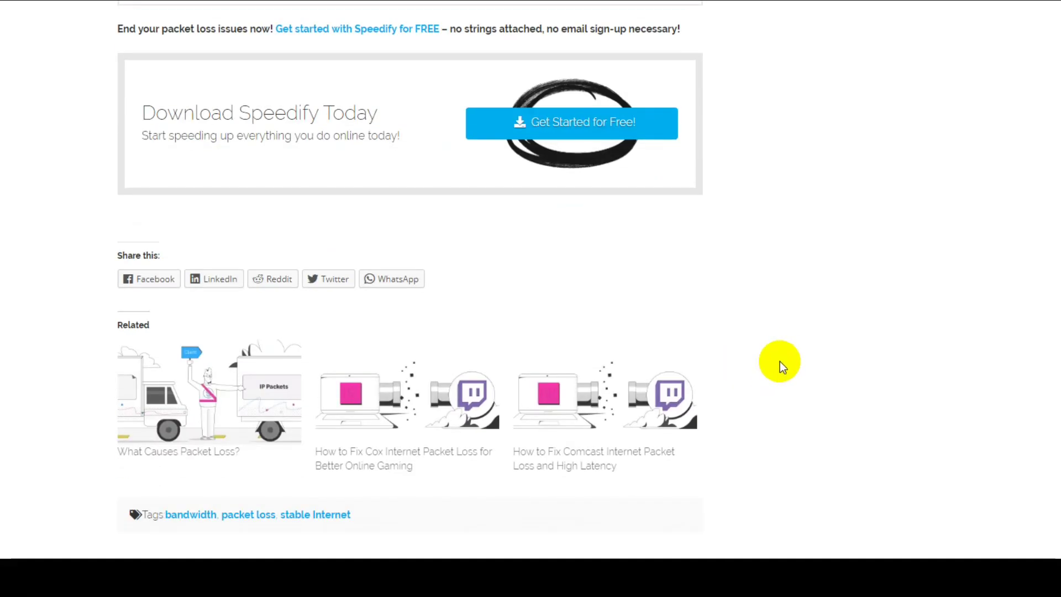
scroll(774, 342, "up", 12)
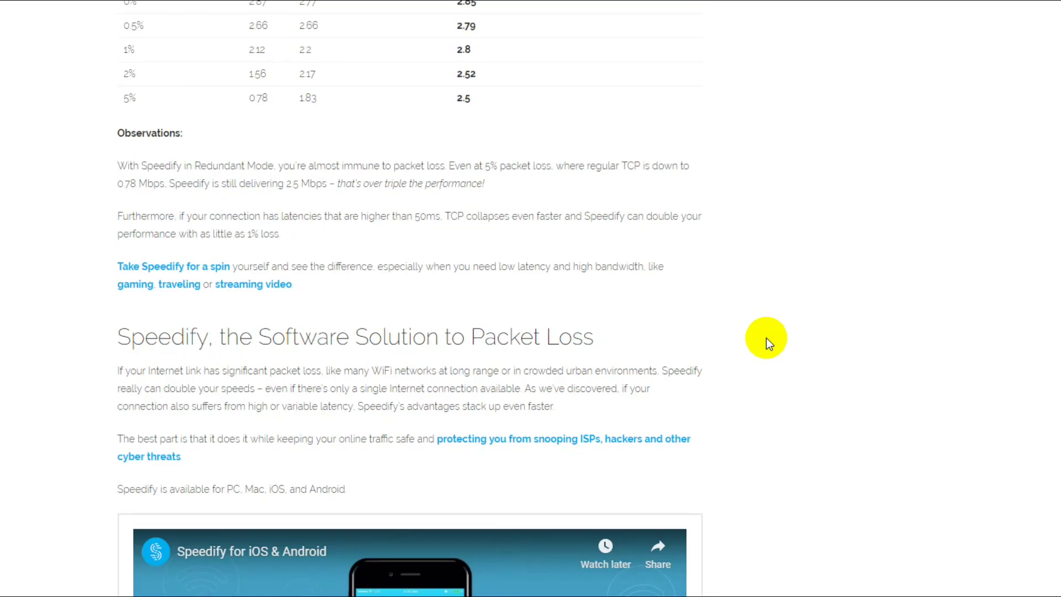
scroll(774, 334, "down", 4)
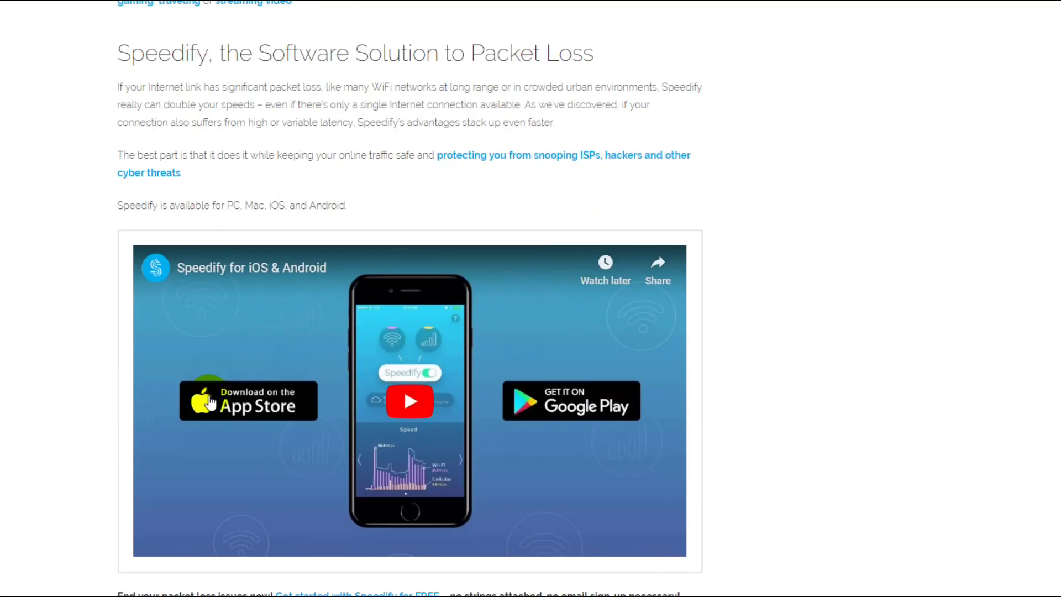
scroll(838, 400, "up", 12)
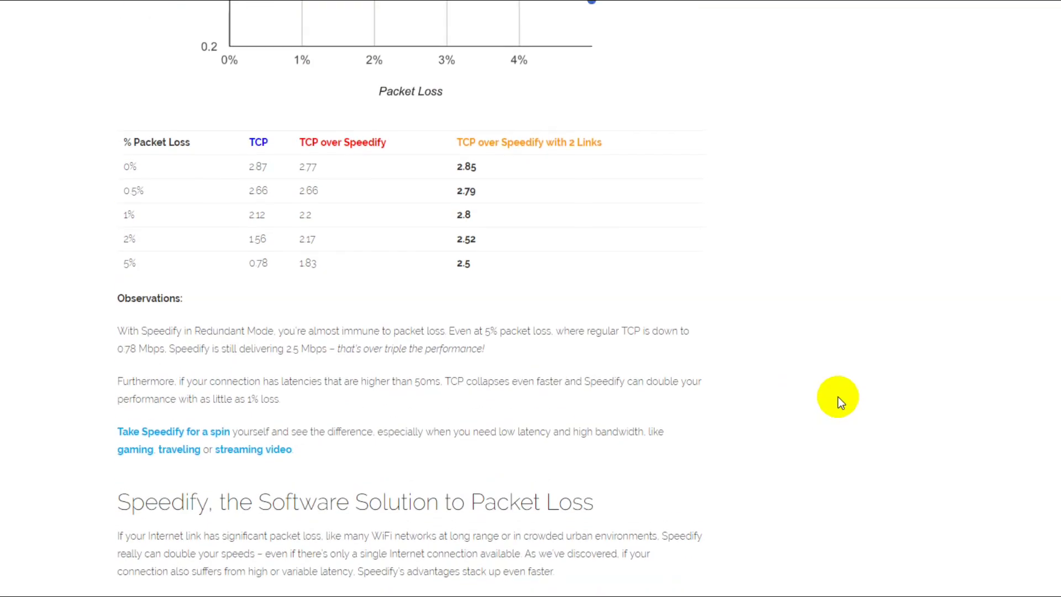
scroll(829, 390, "up", 6)
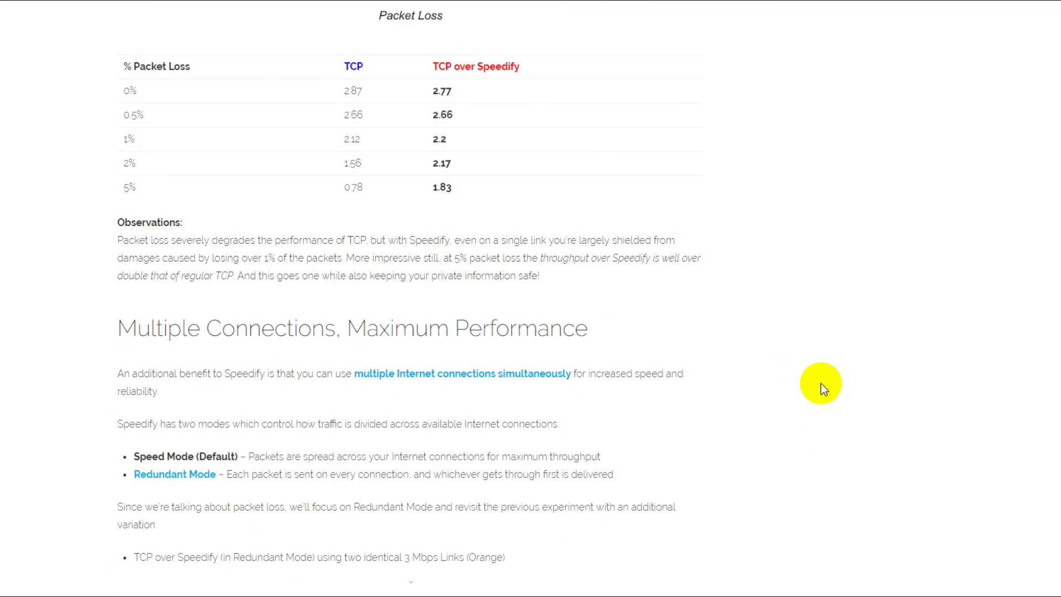
scroll(817, 381, "up", 20)
scroll(796, 369, "up", 10)
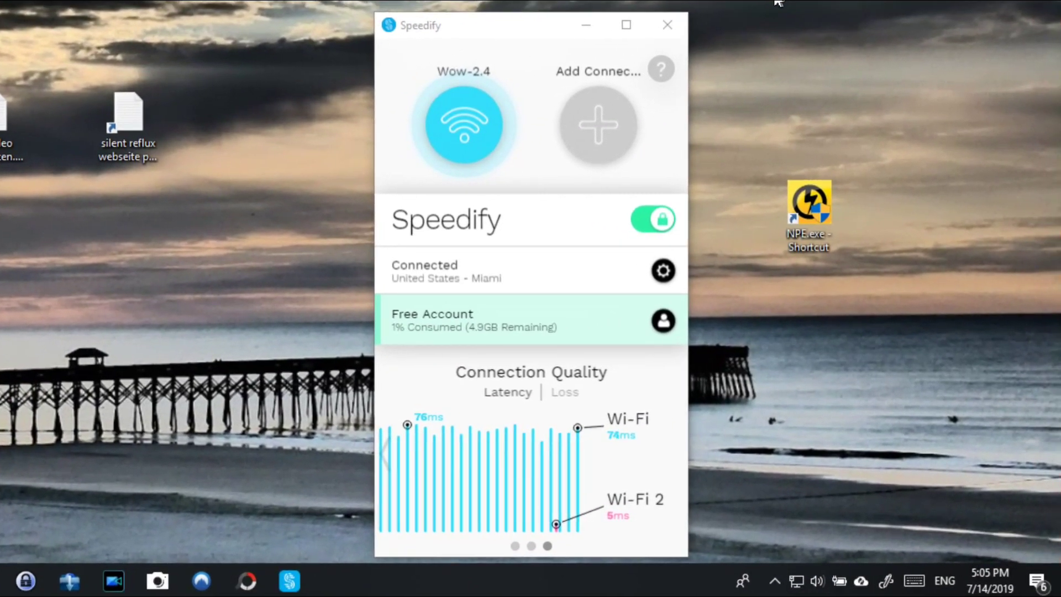
- Review the data use, priority and limit settings of the Wow-2.4 connection in Speedify, and close them
left_click(462, 135)
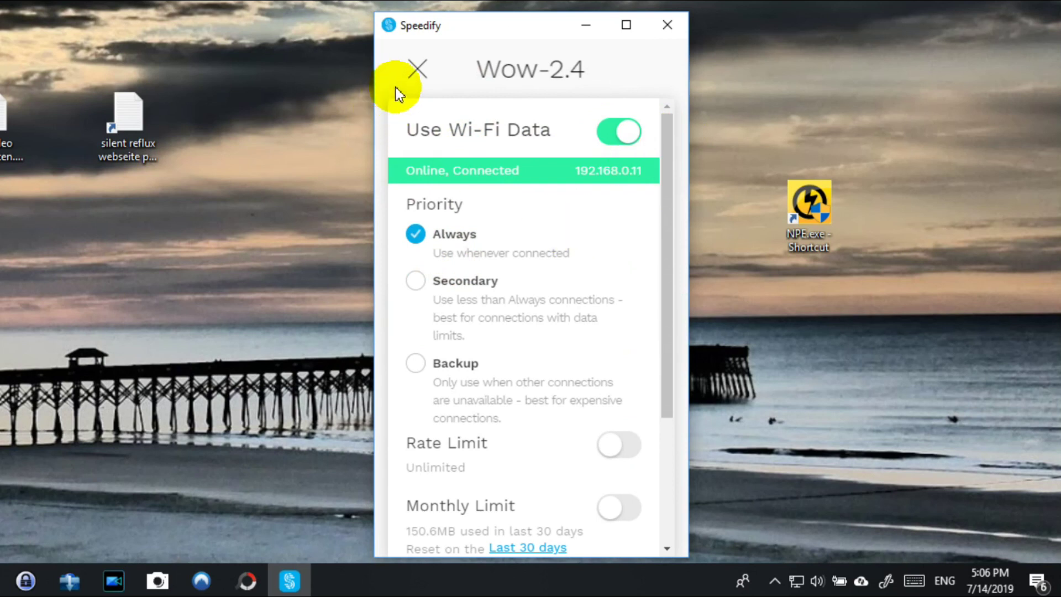
left_click(418, 69)
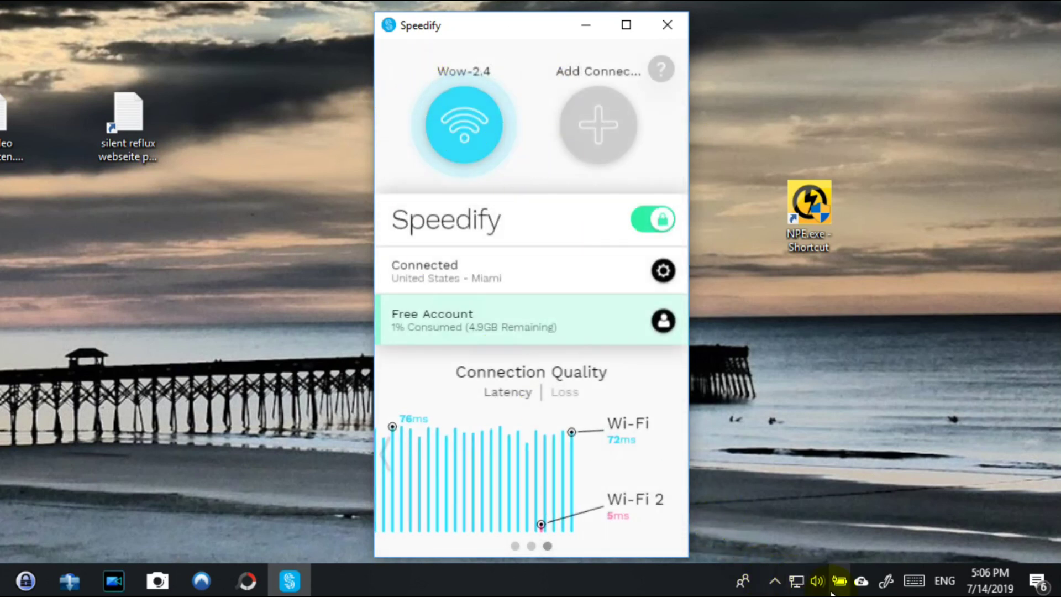
- Check the Windows list of connected and available Wi-Fi networks, and dismiss it
mouse_move(795, 580)
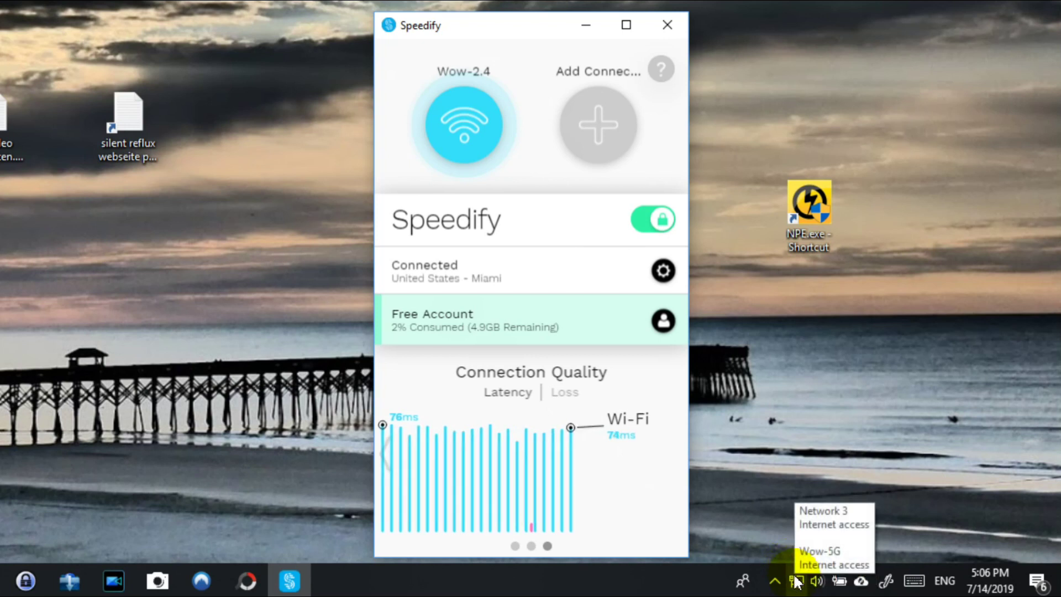
left_click(796, 583)
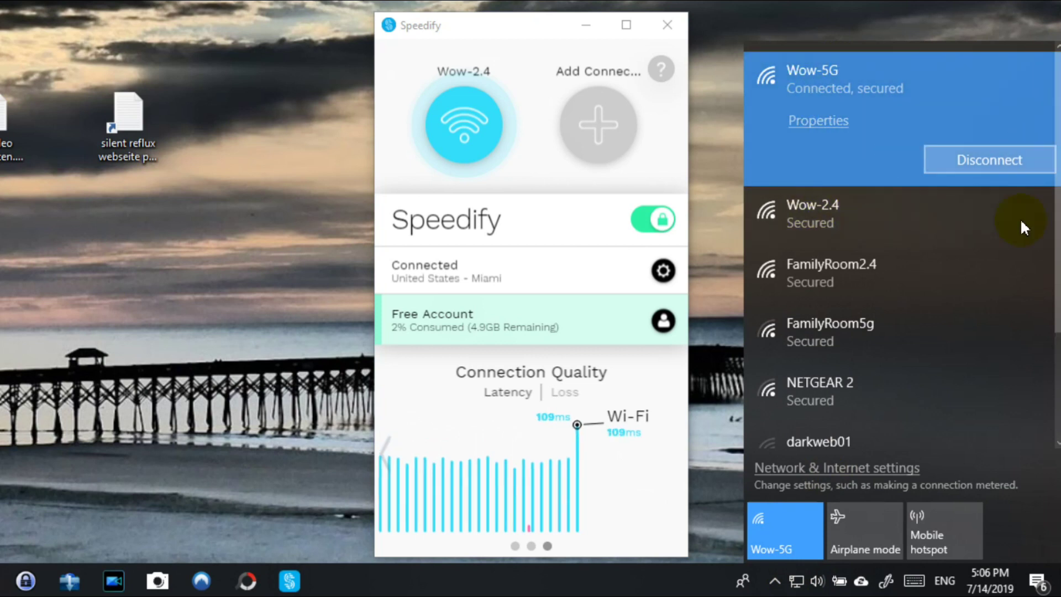
left_click(811, 2)
left_click(790, 176)
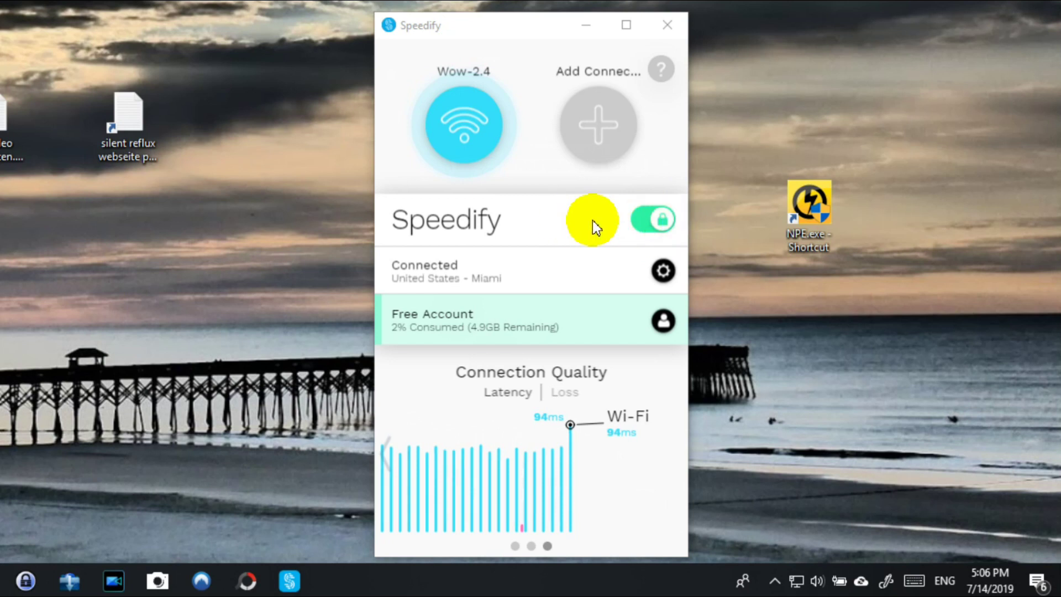
- Turn the Speedify connection off and back on
left_click(640, 232)
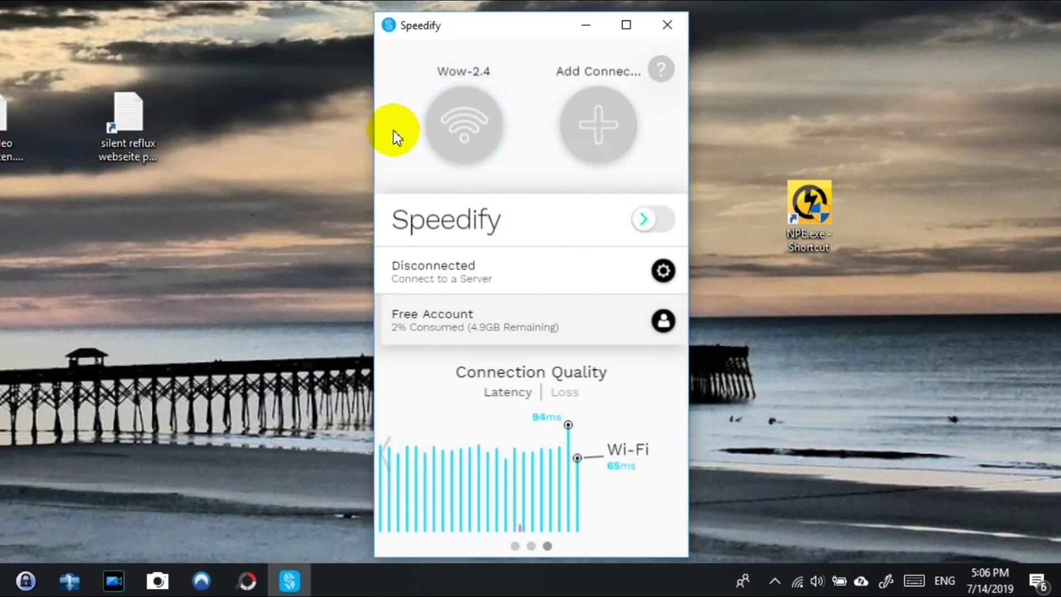
left_click(652, 222)
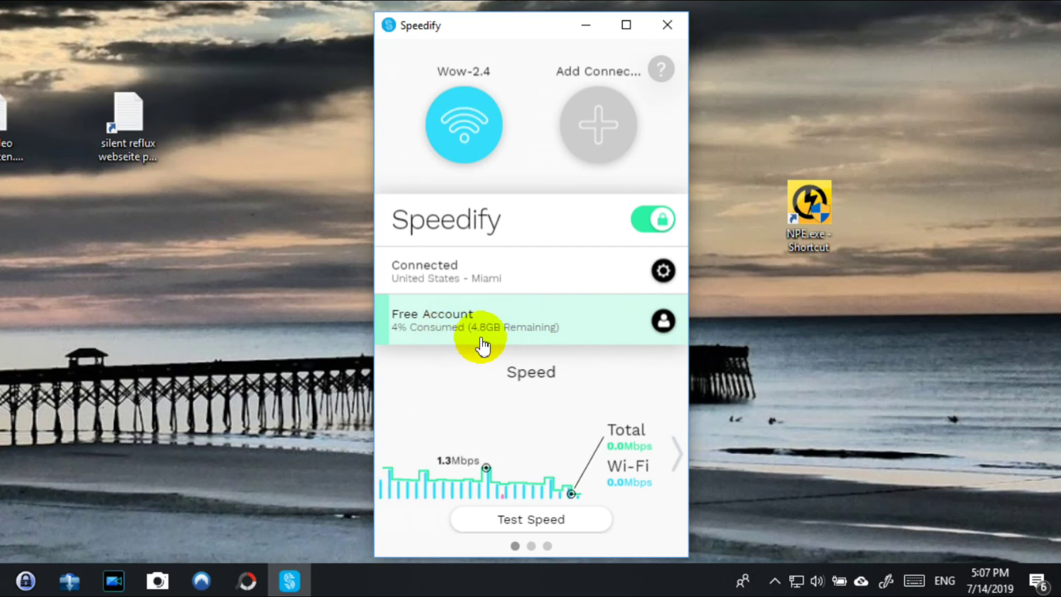
- Review the free account's data allowance and account options, and return to the main Speedify view
mouse_move(491, 342)
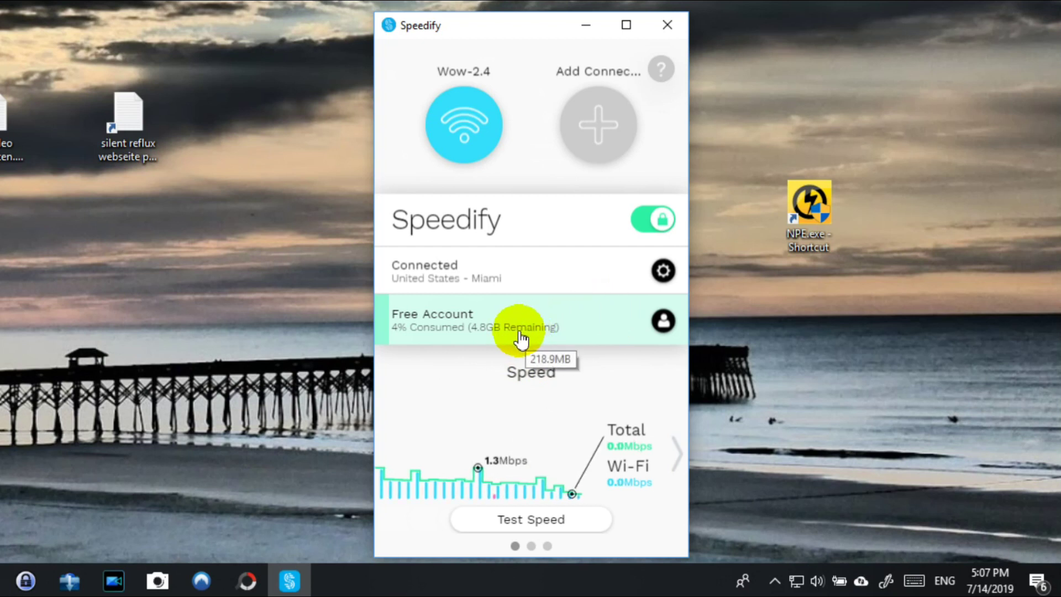
left_click(664, 322)
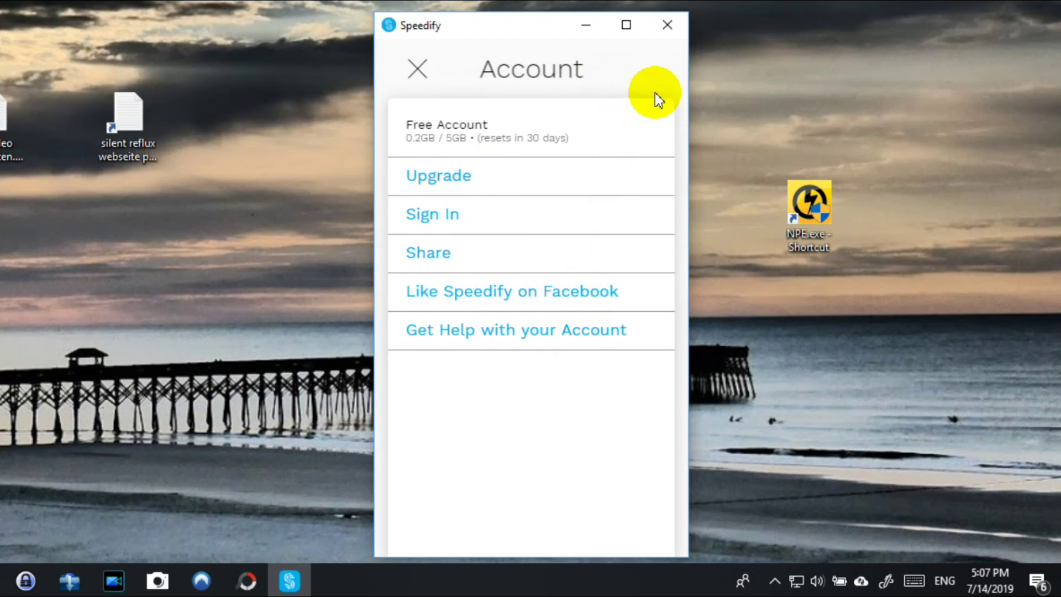
left_click(412, 67)
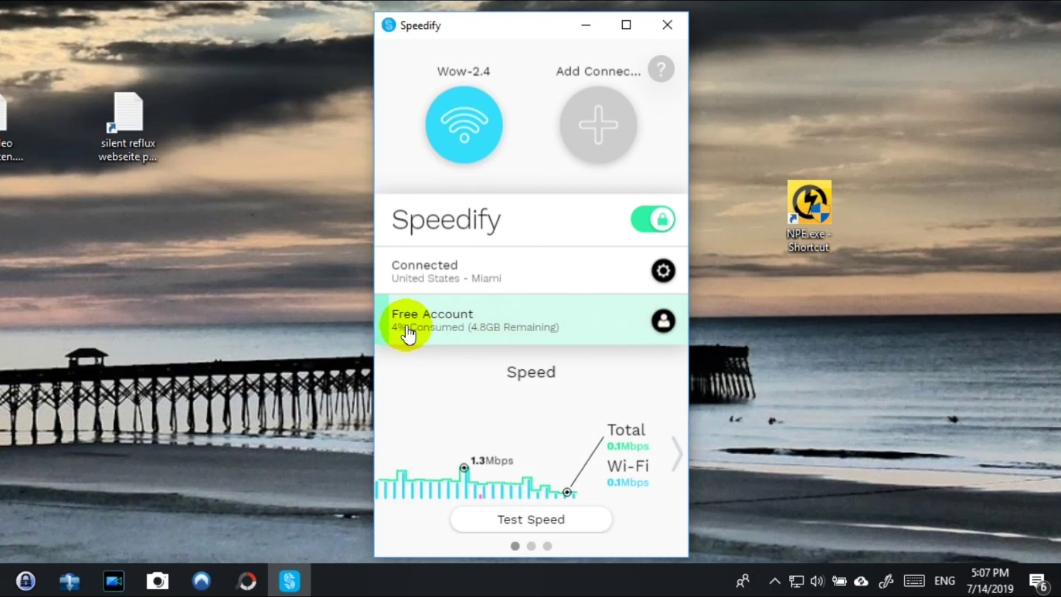
mouse_move(414, 334)
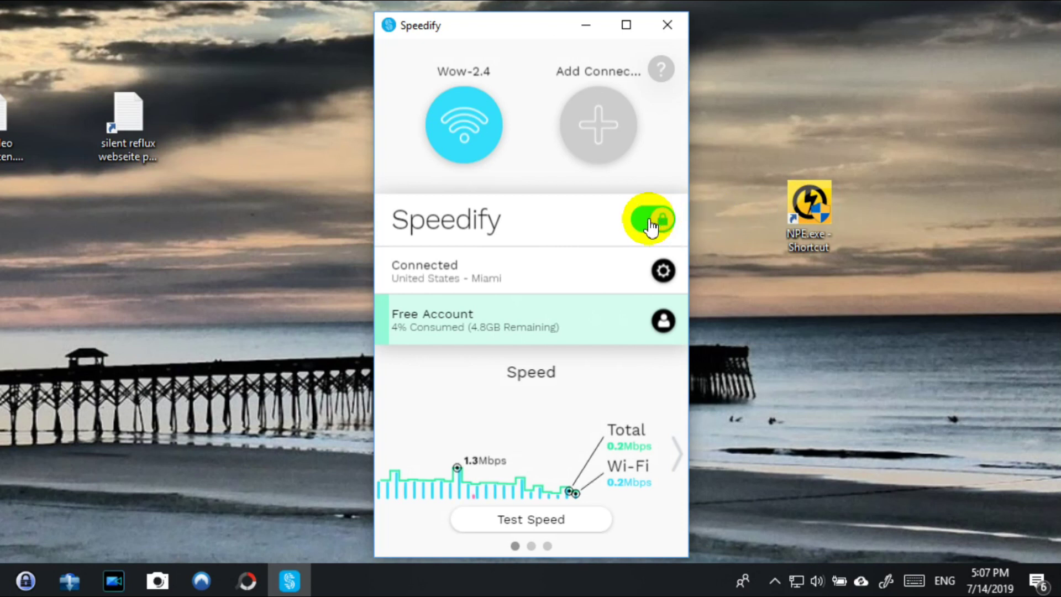
- Set the Speedify server selection to Fastest Server and turn the connection back on
left_click(662, 271)
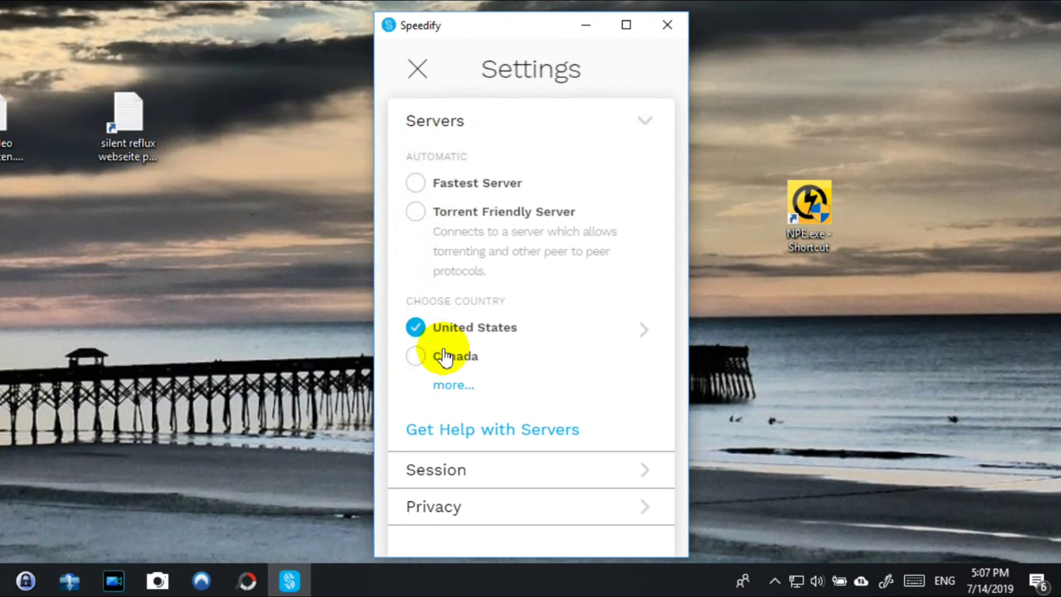
left_click(416, 183)
left_click(644, 121)
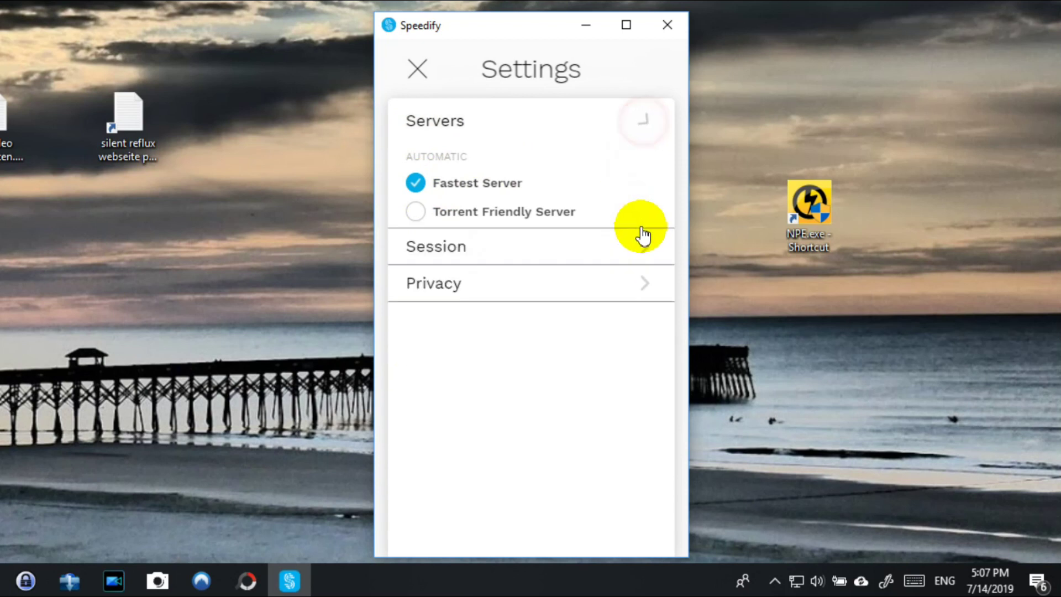
left_click(417, 68)
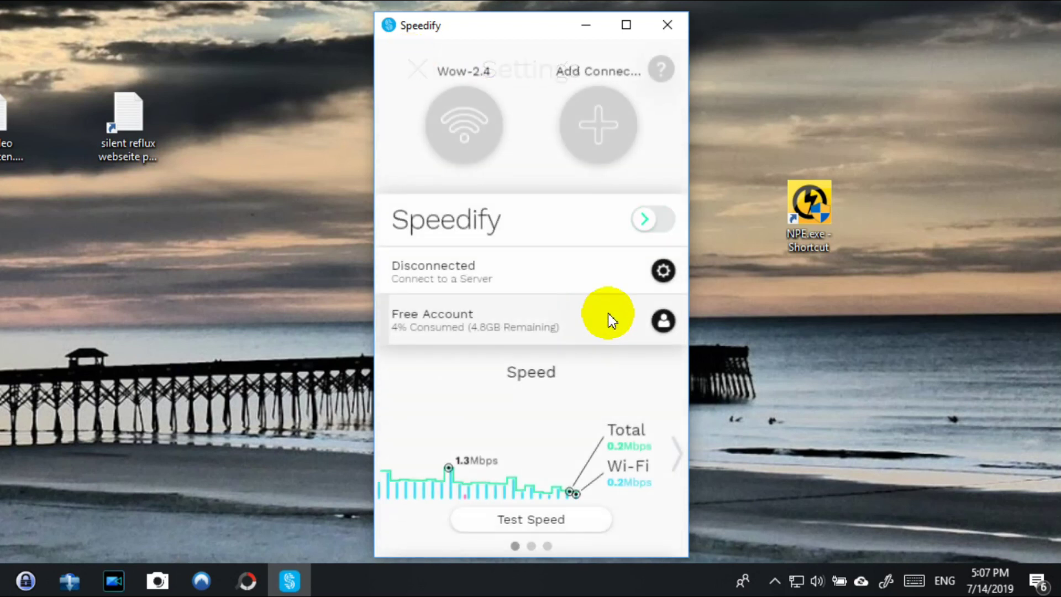
left_click(645, 218)
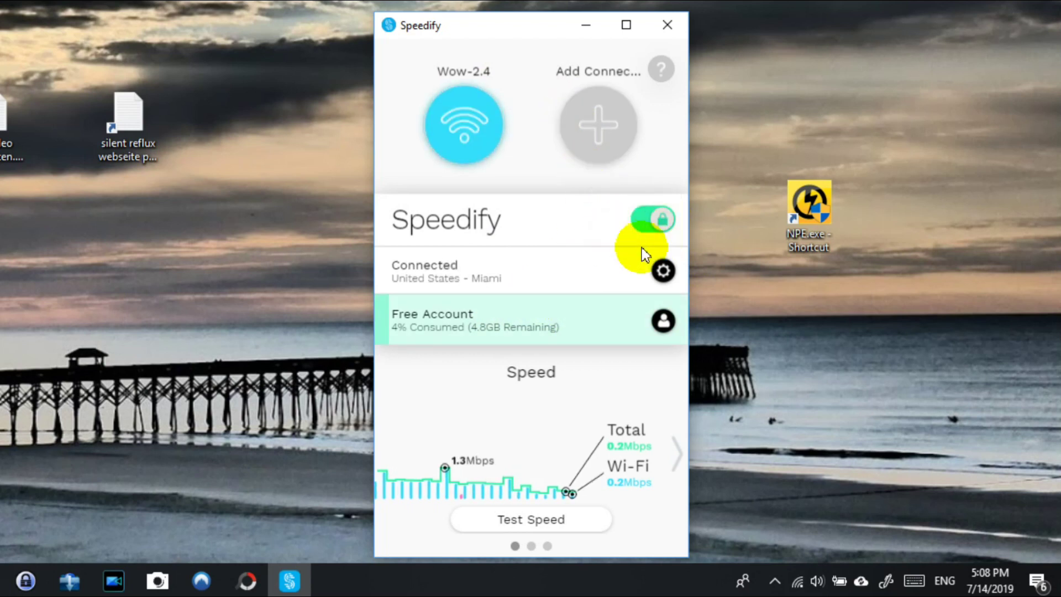
- Check the server selection and the other settings categories in Speedify, and close the settings
left_click(680, 274)
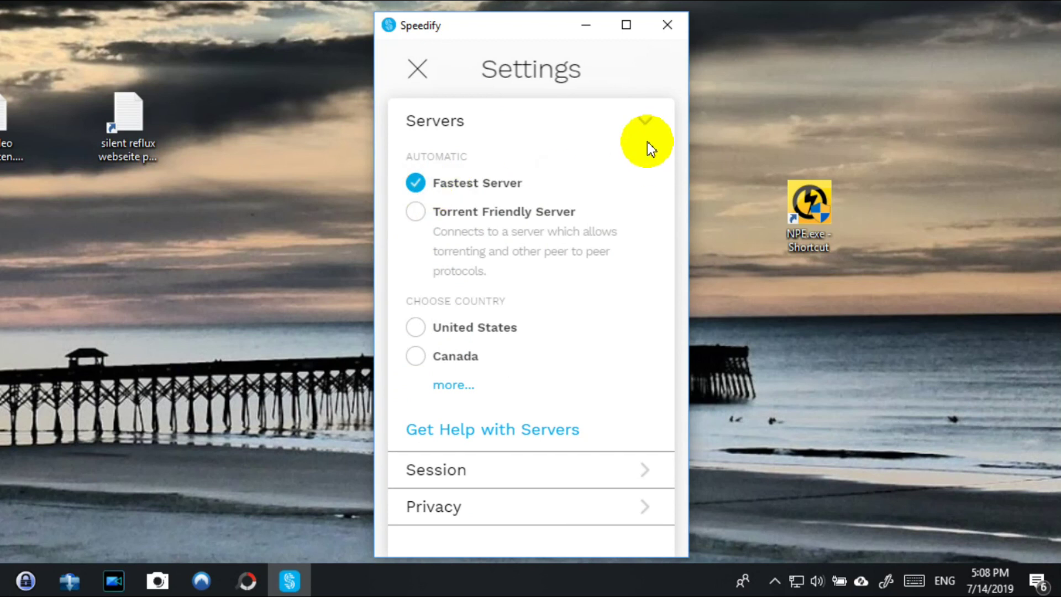
left_click(647, 122)
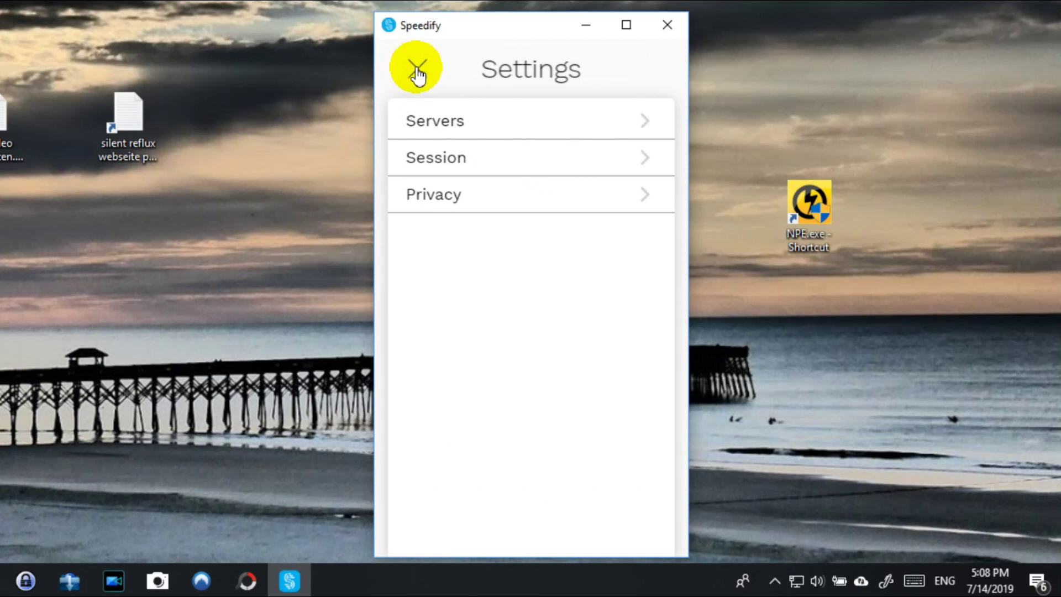
left_click(417, 69)
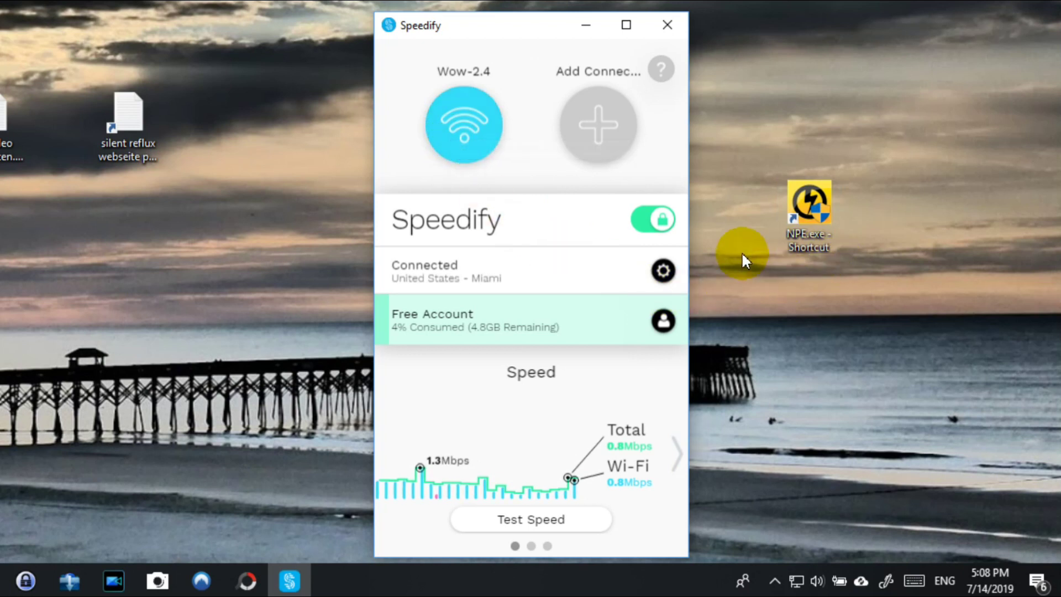
- View the usage breakdown and connection quality graphs in Speedify, and go back to the speed graph
left_click(676, 472)
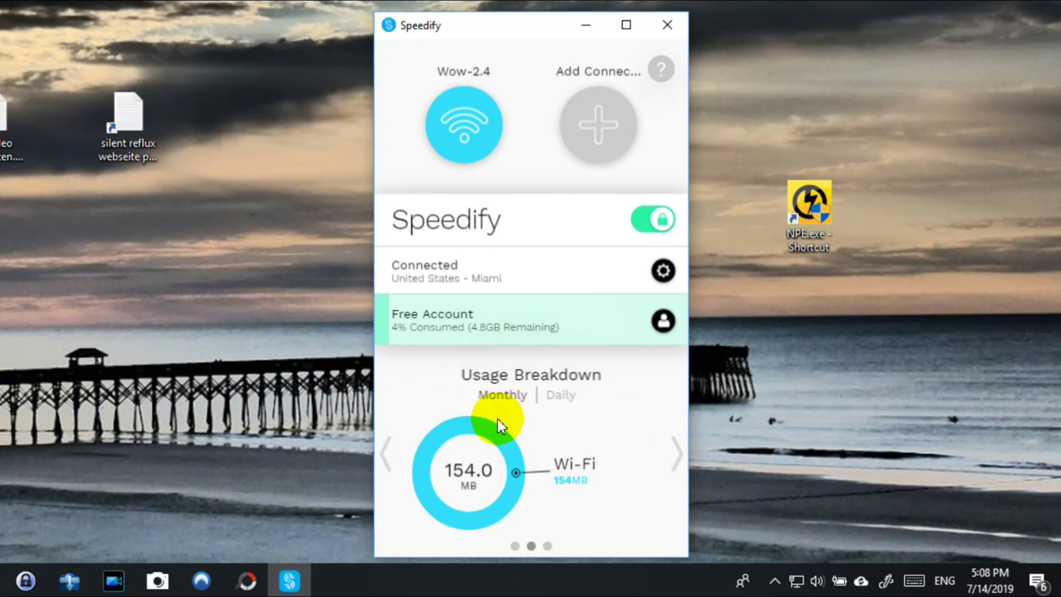
left_click(677, 459)
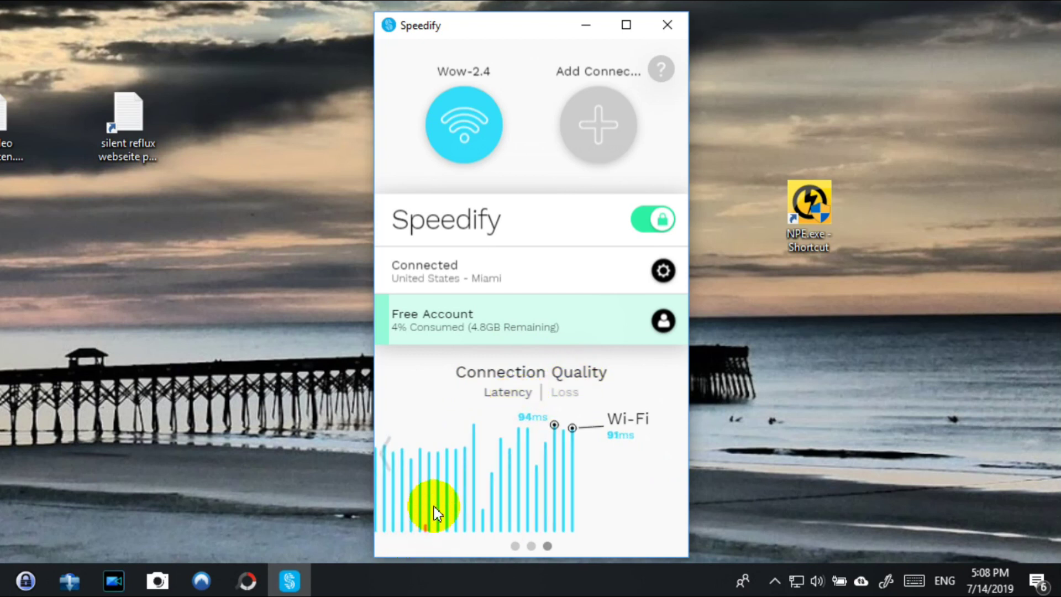
left_click(380, 457)
left_click(381, 459)
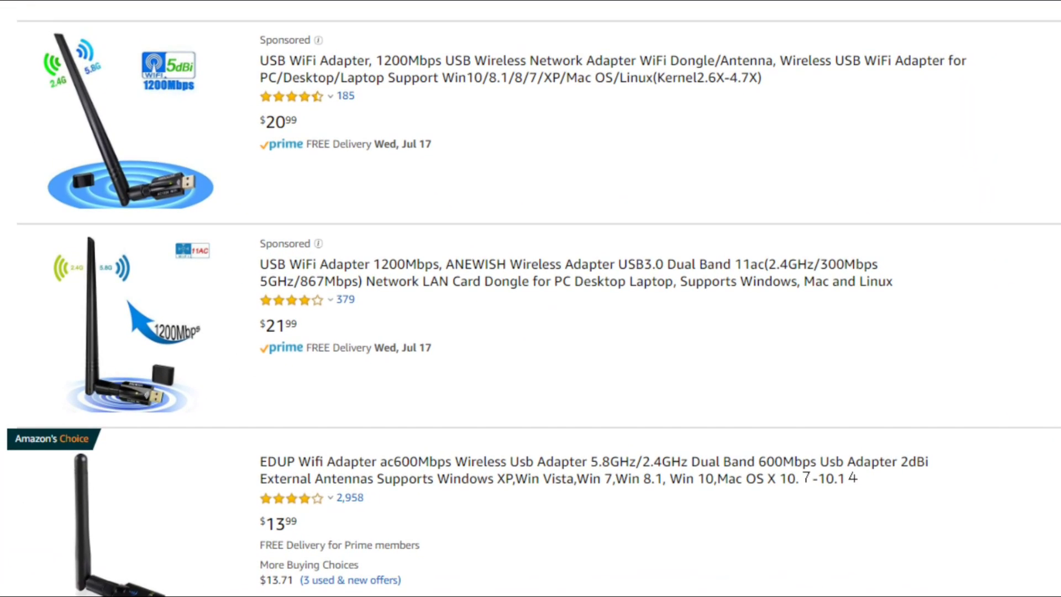
- Switch to Amazon and browse the USB Wi-Fi adapter listings for a second wireless connection
scroll(514, 271, "down", 8)
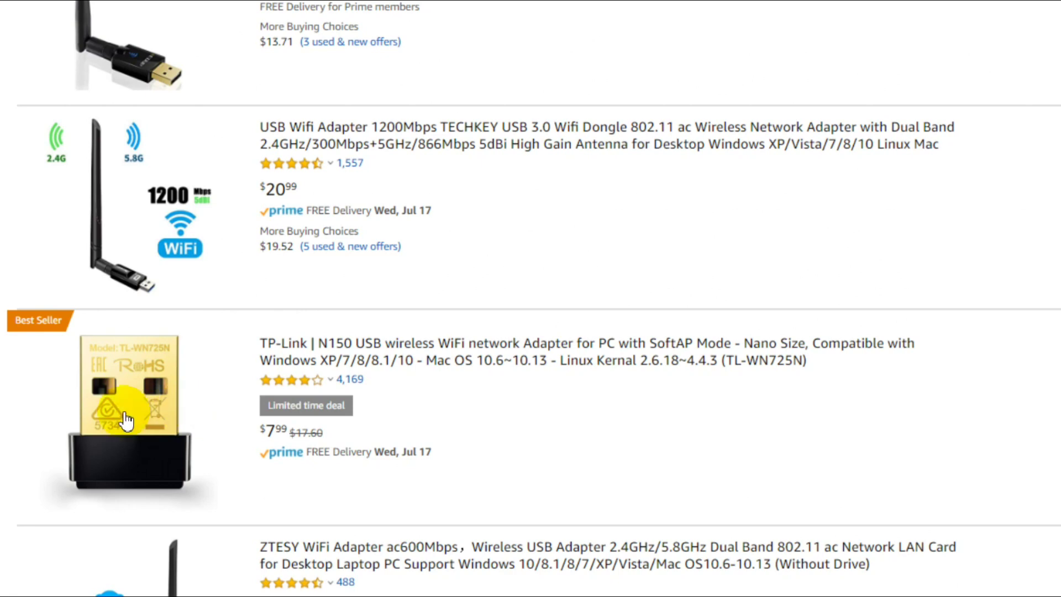
- Browse further through the Amazon results to compare the models, prices and ratings of the USB Wi-Fi adapters
scroll(222, 431, "down", 3)
scroll(534, 401, "down", 3)
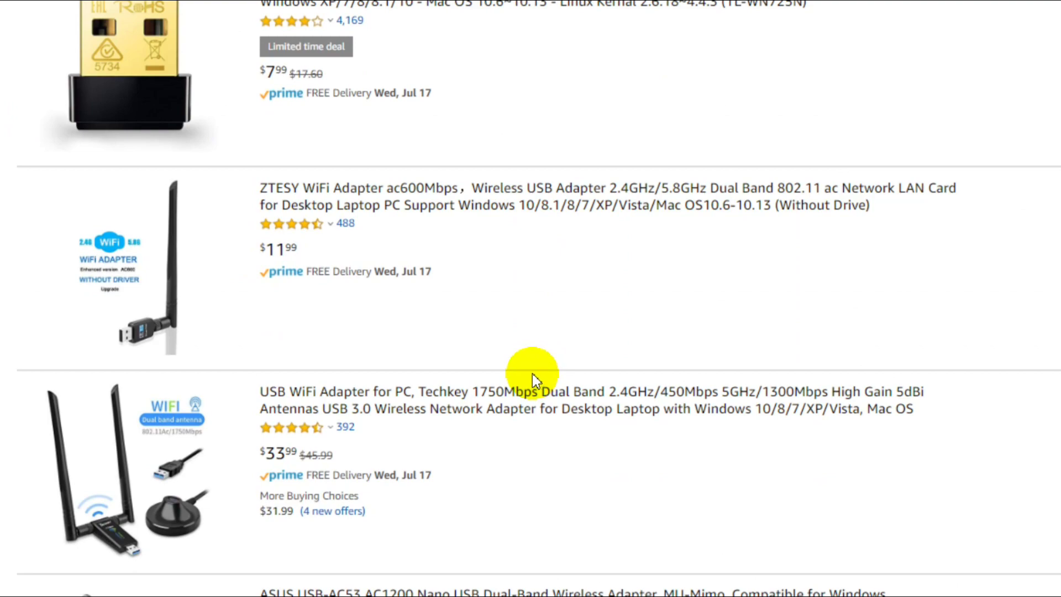
scroll(534, 381, "down", 6)
scroll(553, 420, "down", 6)
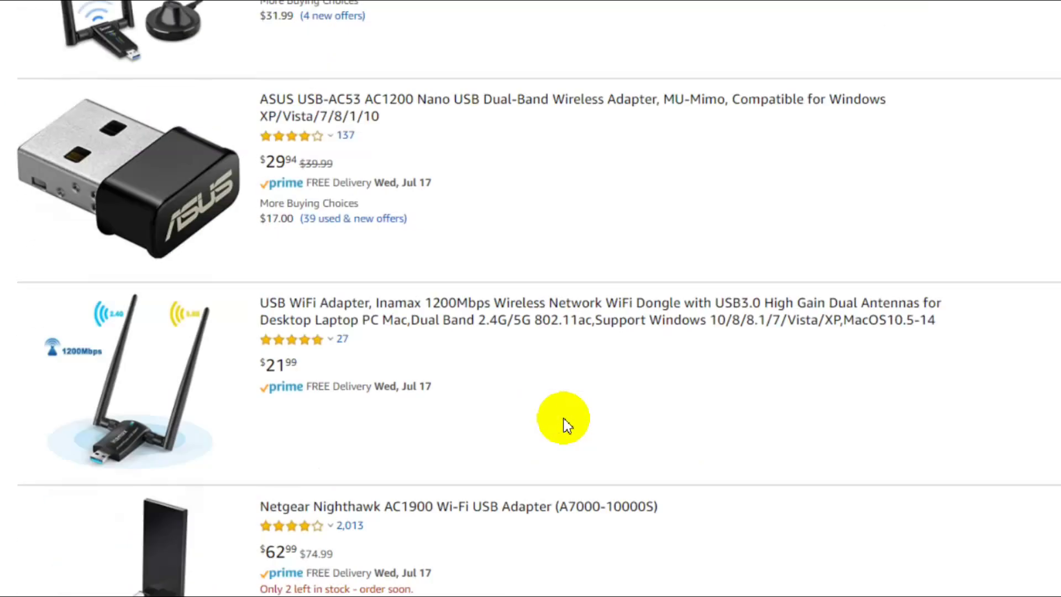
scroll(310, 470, "down", 3)
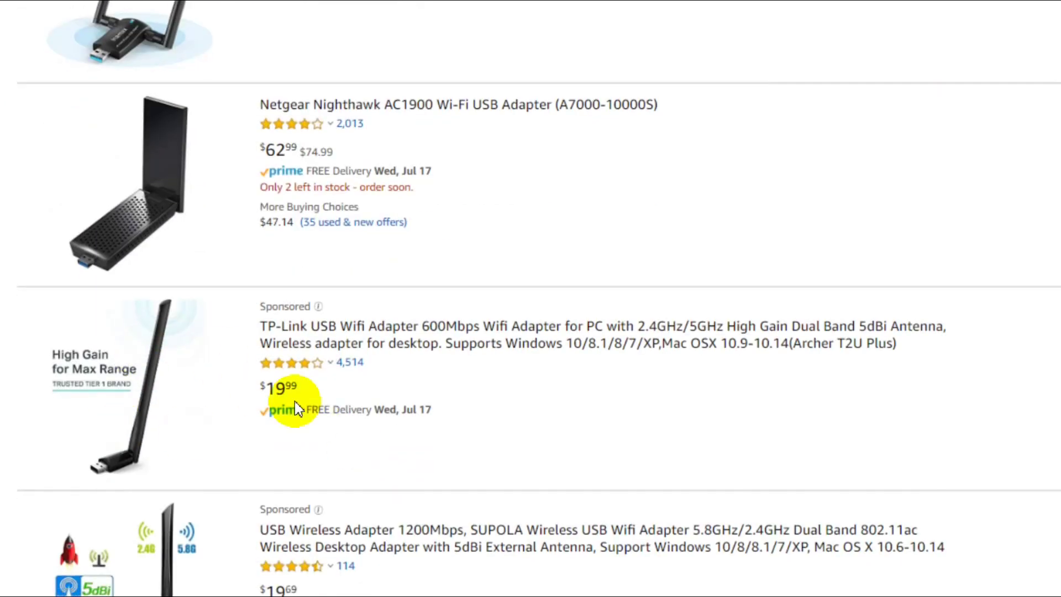
scroll(583, 422, "down", 6)
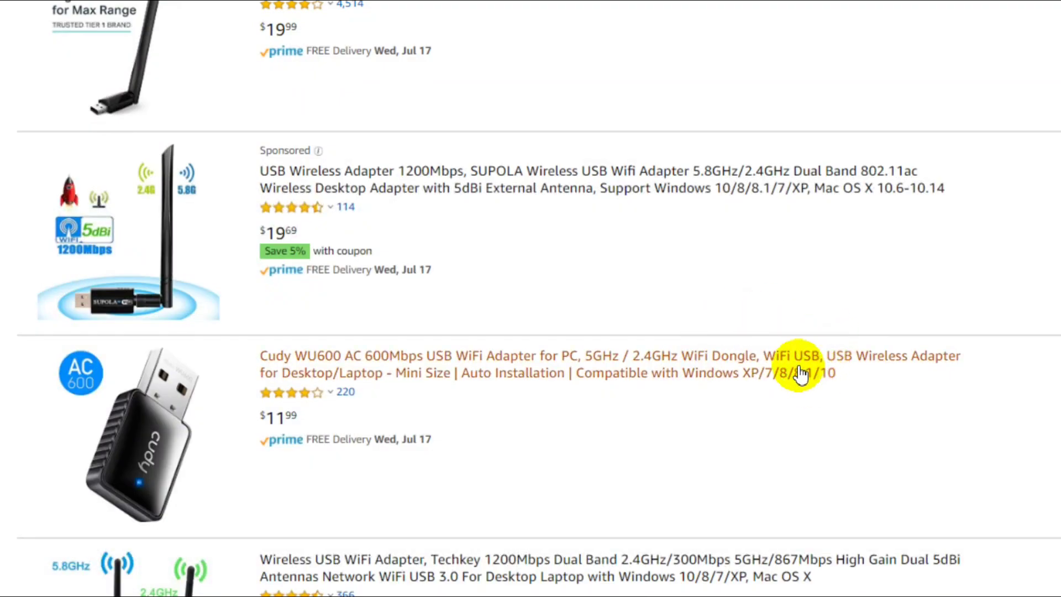
scroll(765, 351, "down", 20)
scroll(752, 341, "up", 10)
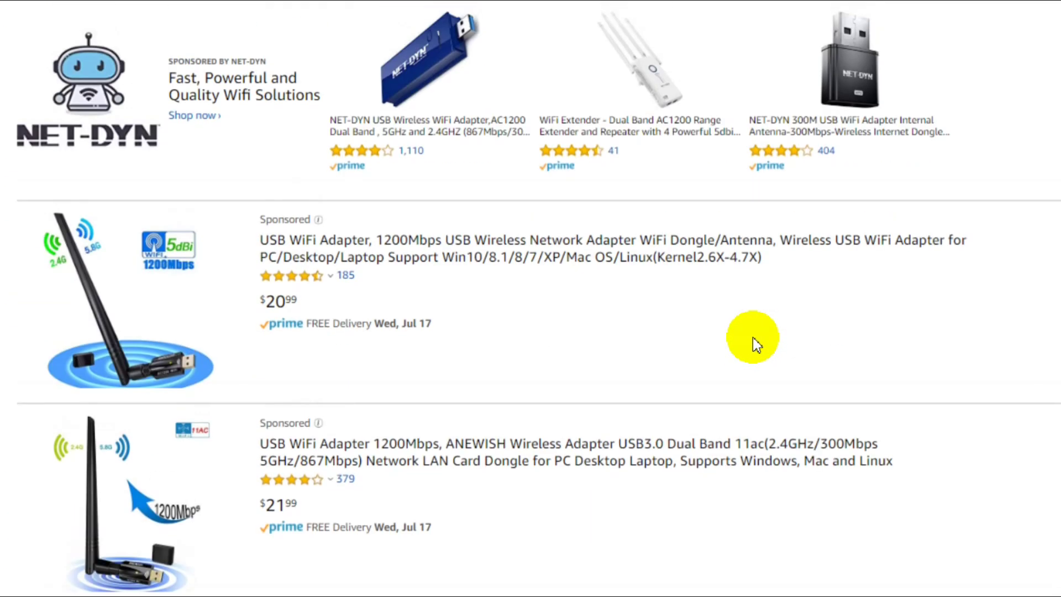
scroll(732, 359, "down", 6)
scroll(718, 365, "down", 3)
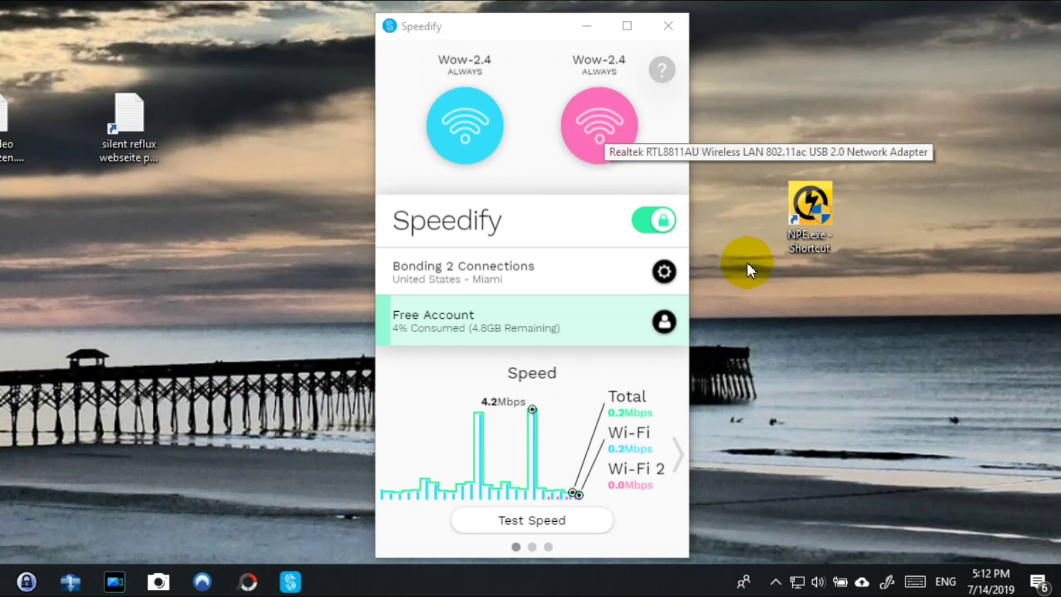
- Open the Windows network list and show the networks for the Wi-Fi adapter to check its connection
left_click(796, 581)
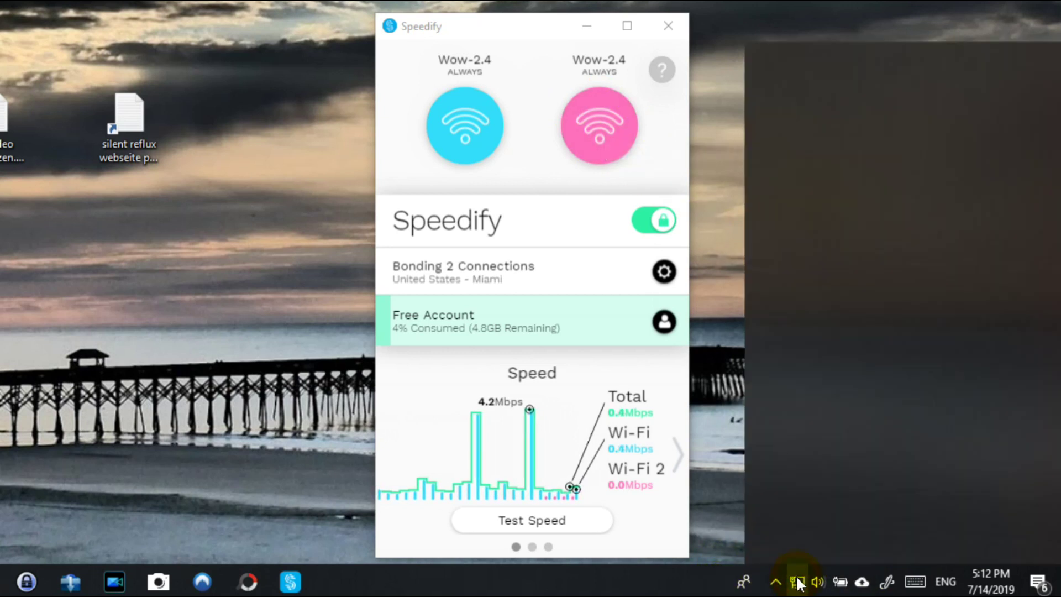
left_click(1017, 78)
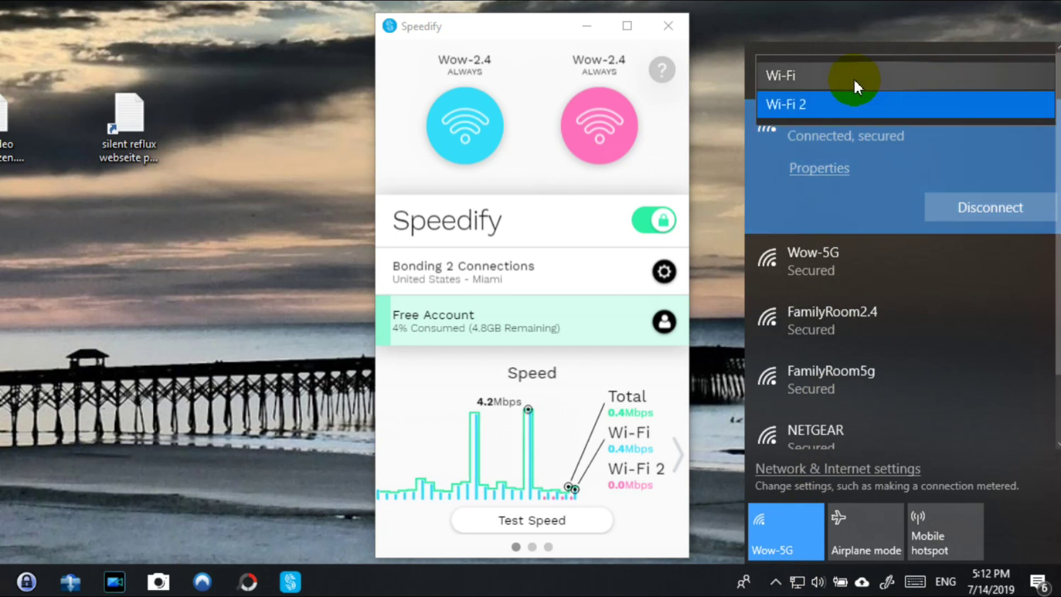
left_click(803, 76)
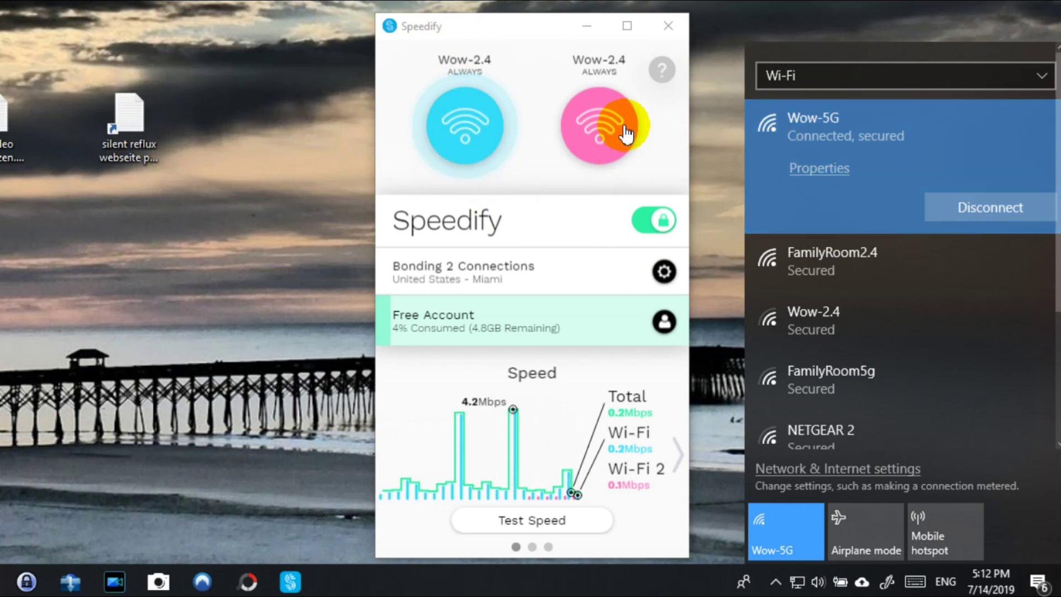
- Disconnect the Wi-Fi 2 adapter from Wow-2.4, and reconnect it with Connect automatically enabled
left_click(1040, 77)
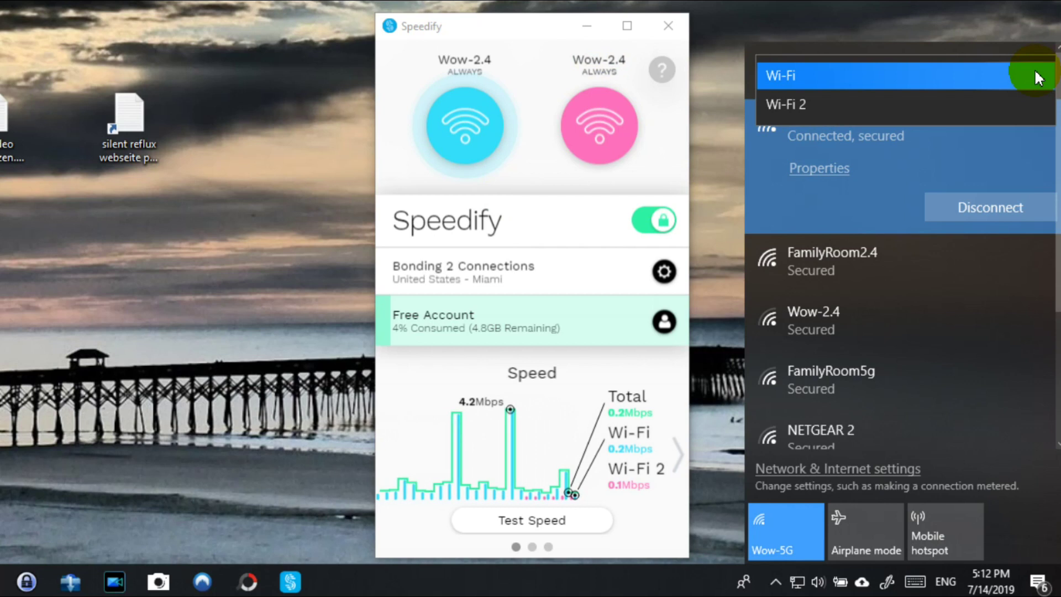
left_click(784, 104)
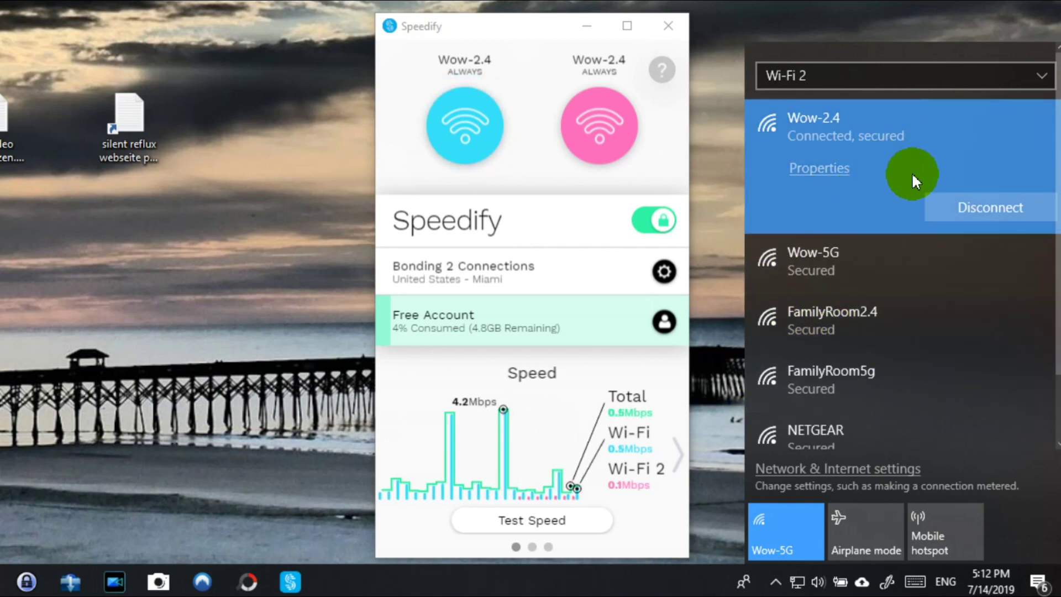
left_click(960, 207)
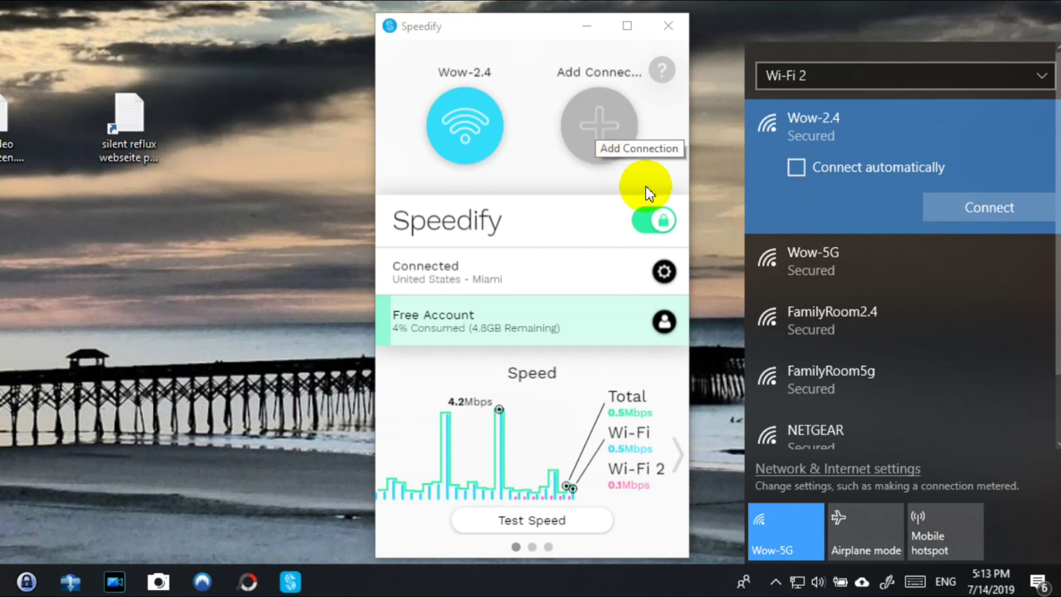
left_click(798, 167)
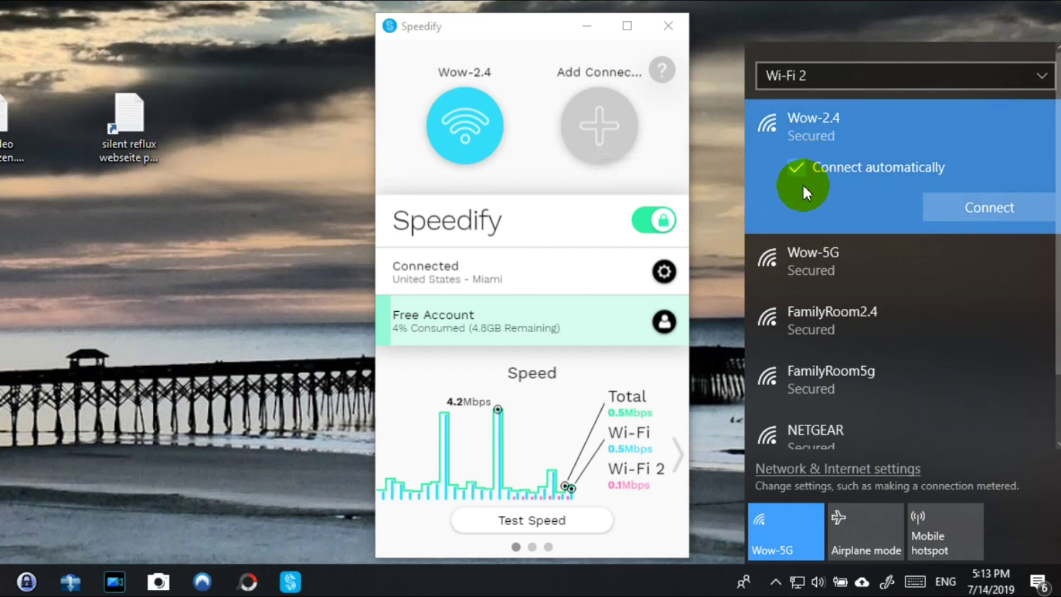
left_click(1013, 209)
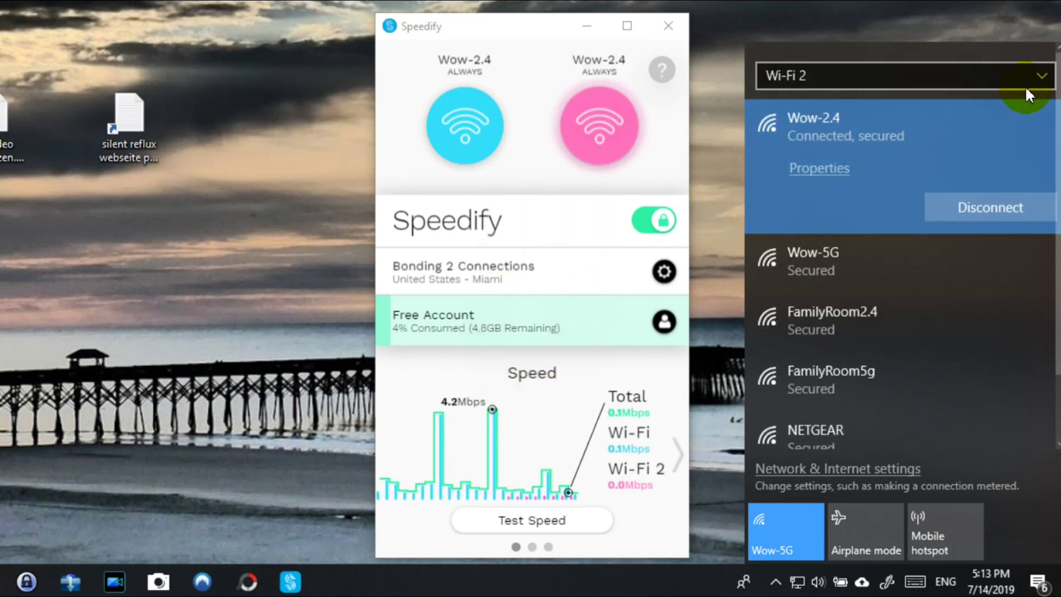
left_click(1004, 42)
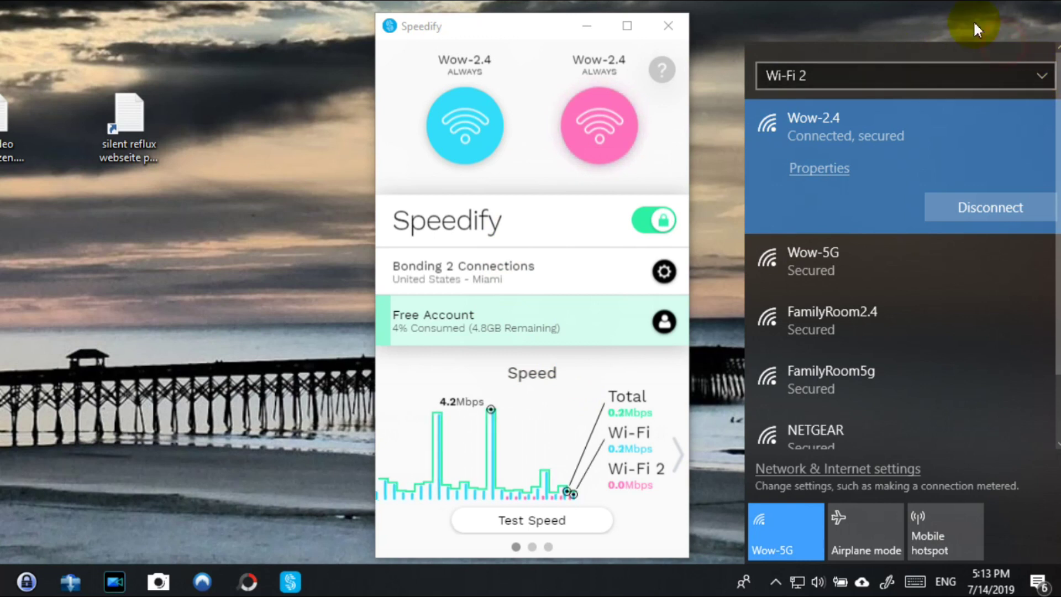
- Check the usage breakdown and the connection quality graph for the two bonded Wi-Fi connections in Speedify
left_click(677, 454)
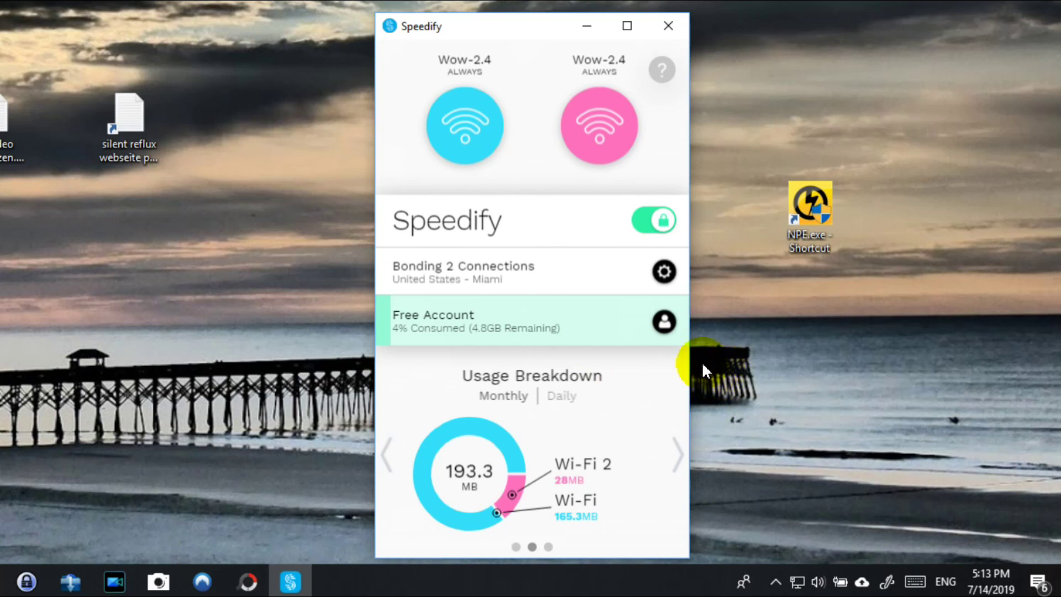
left_click(606, 155)
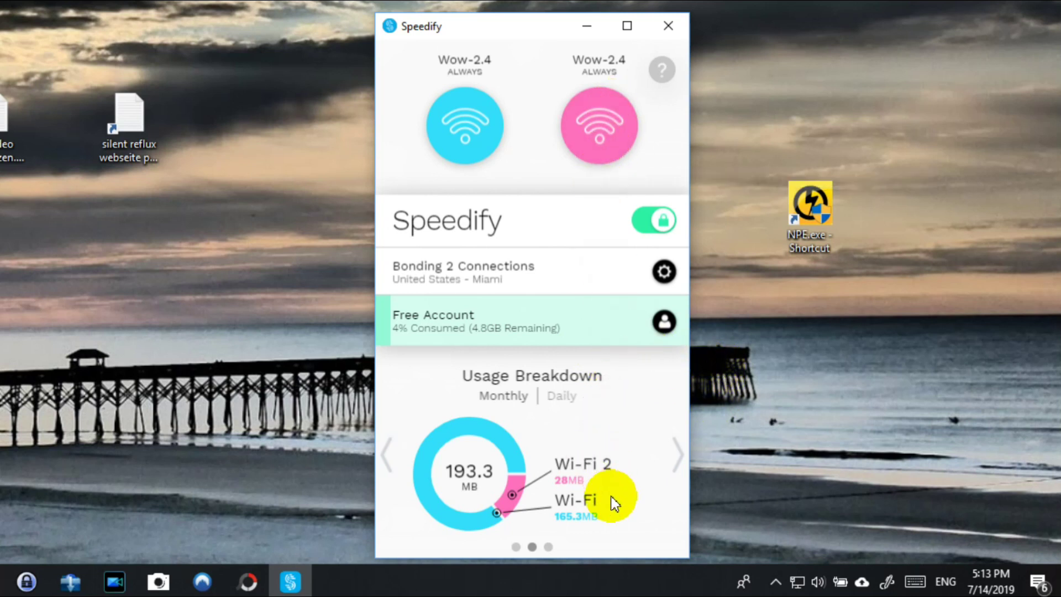
left_click(512, 496)
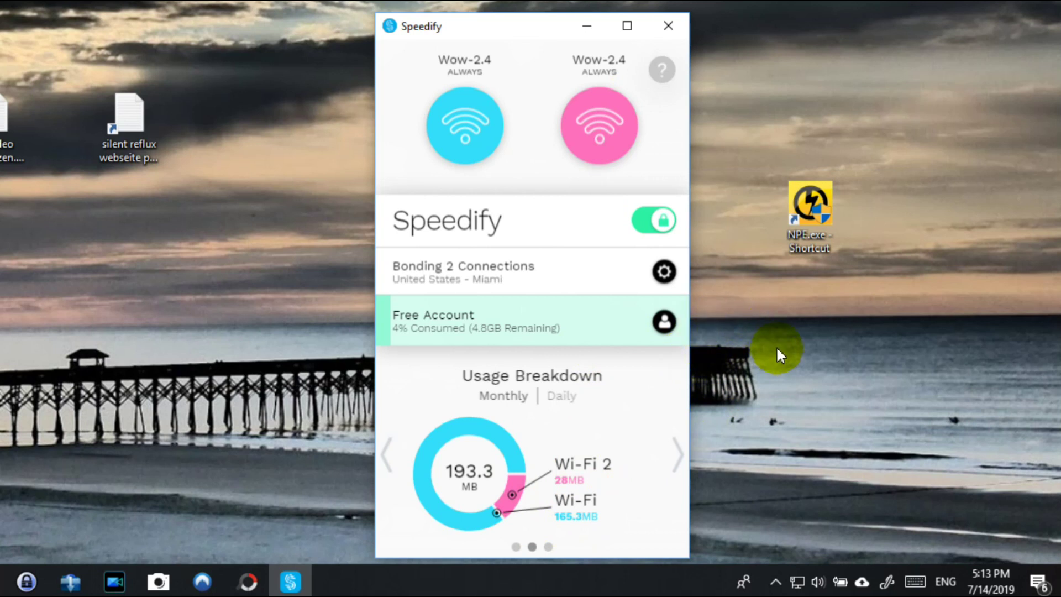
left_click(673, 464)
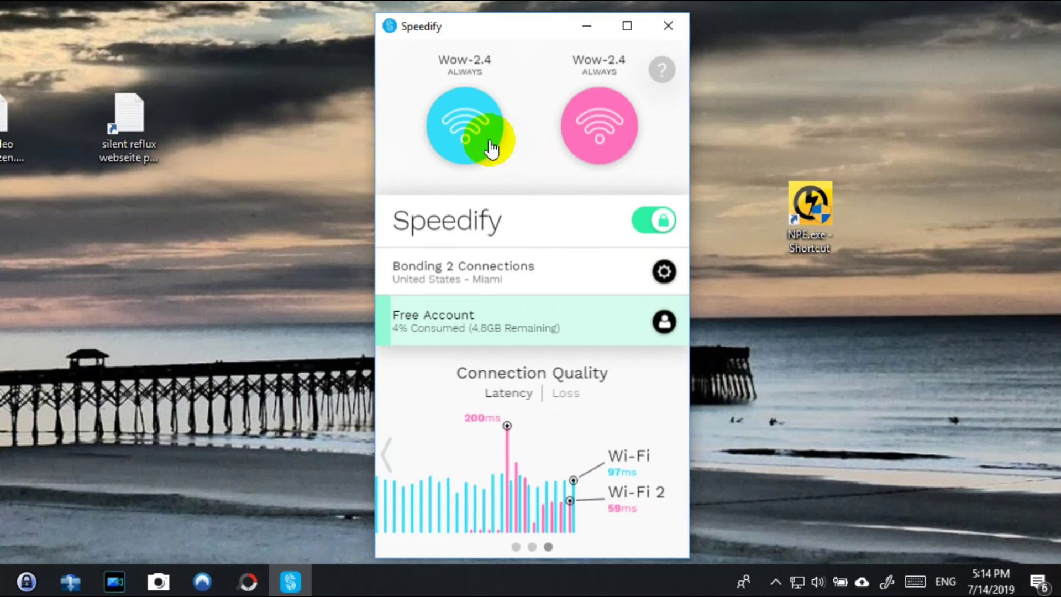
- Review the priority and limit settings of both Wi-Fi connections in Speedify, closing each without changes
left_click(466, 134)
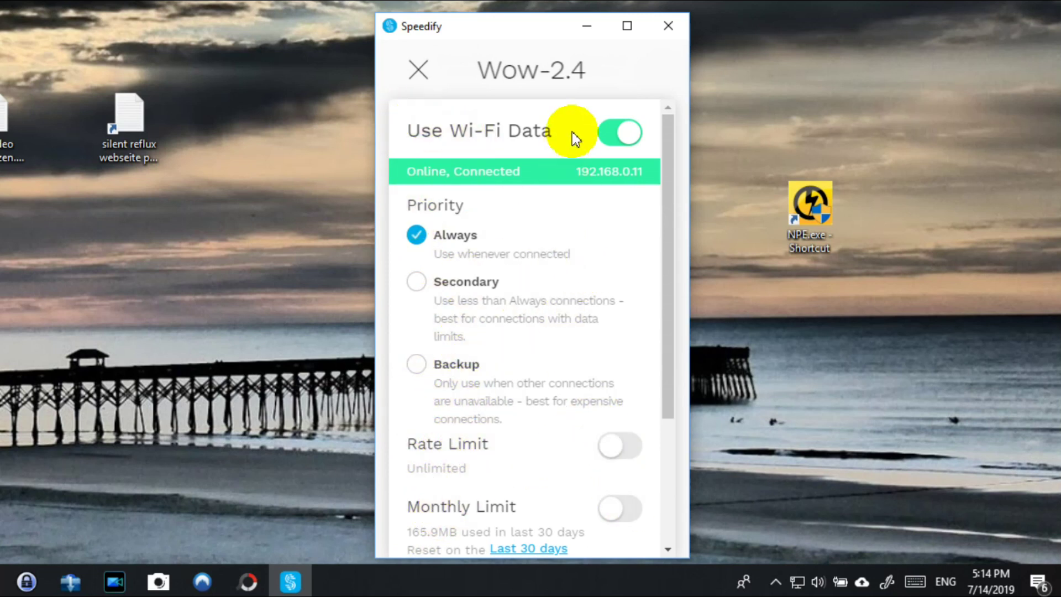
left_click(419, 70)
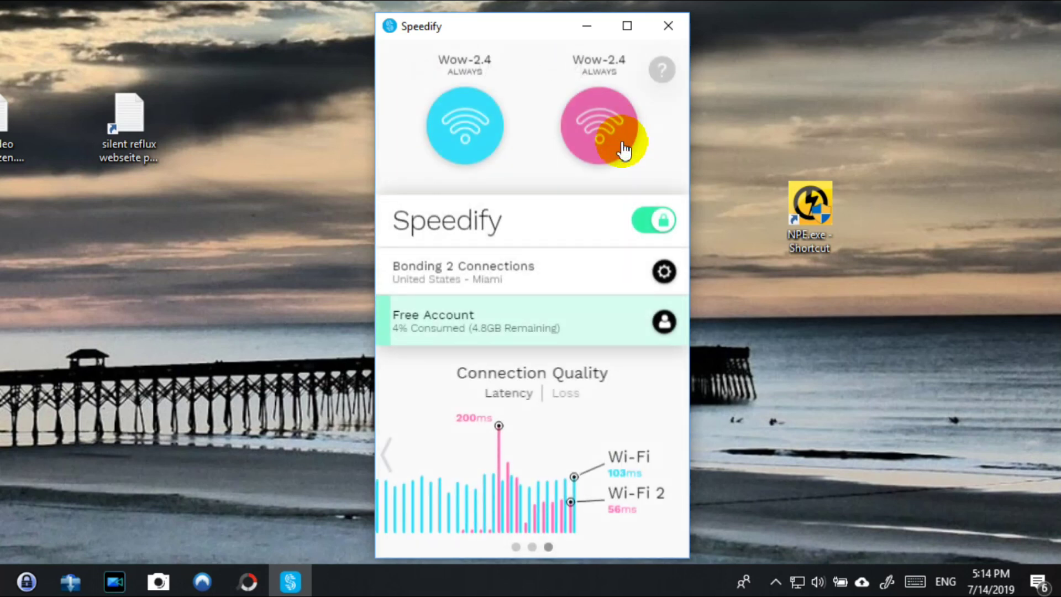
left_click(608, 148)
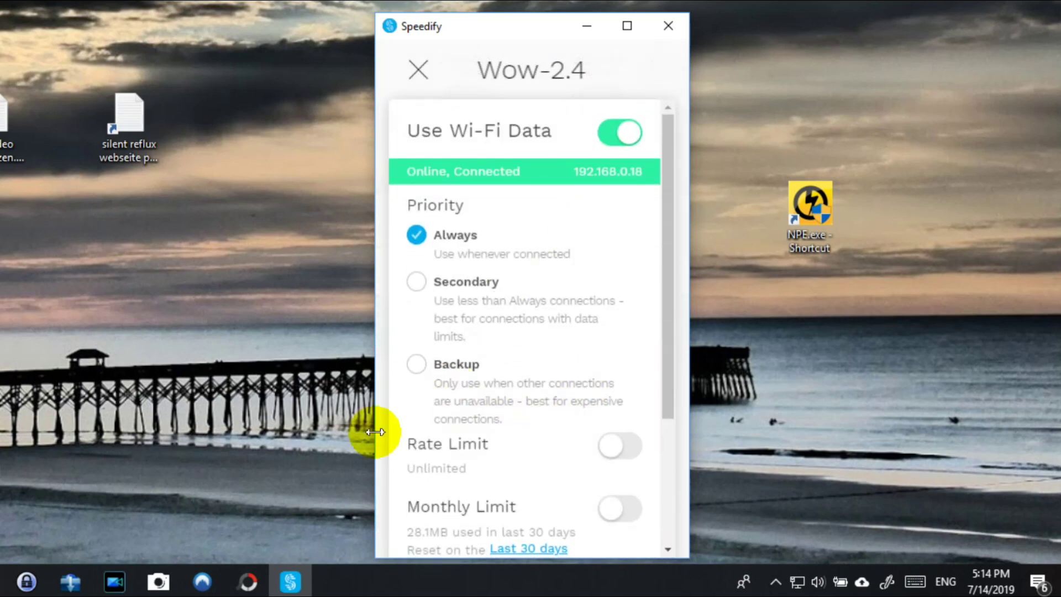
left_click(419, 71)
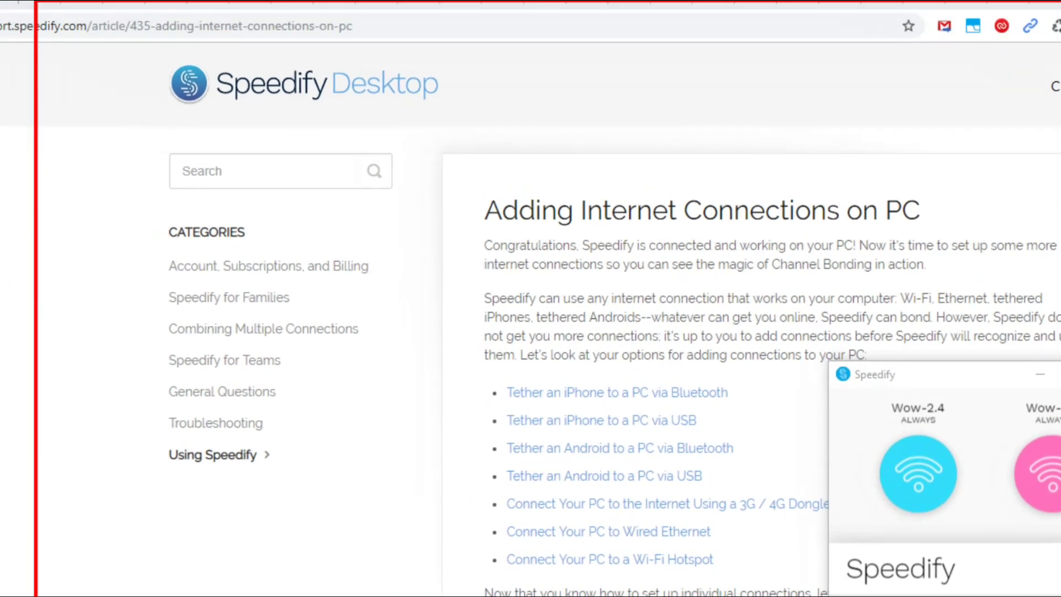
- Read through the connection types and combinations in the Speedify support article "Adding Internet Connections on PC" in the browser
left_click(65, 148)
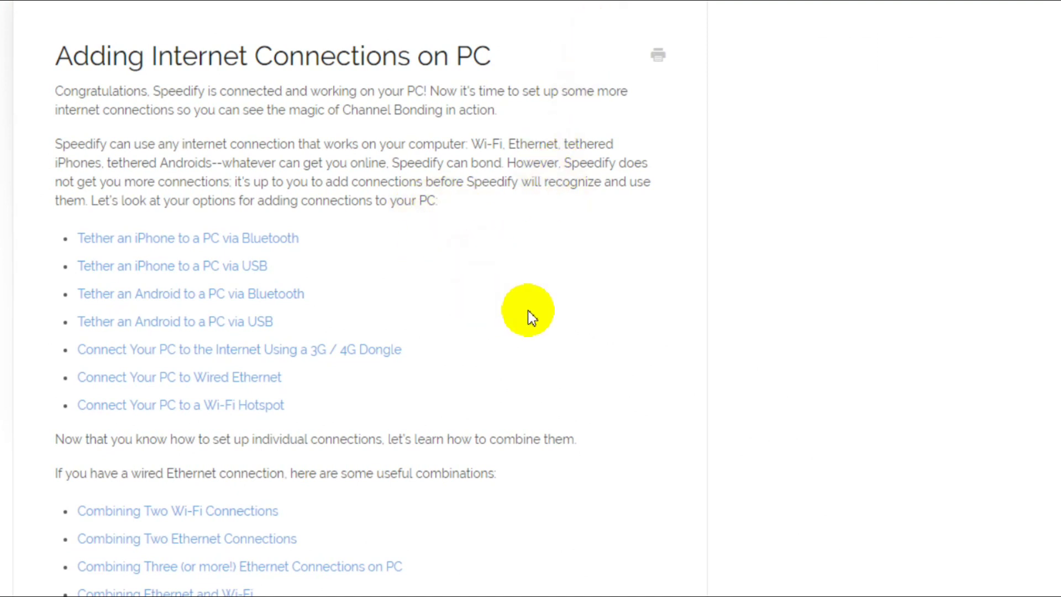
scroll(549, 321, "down", 3)
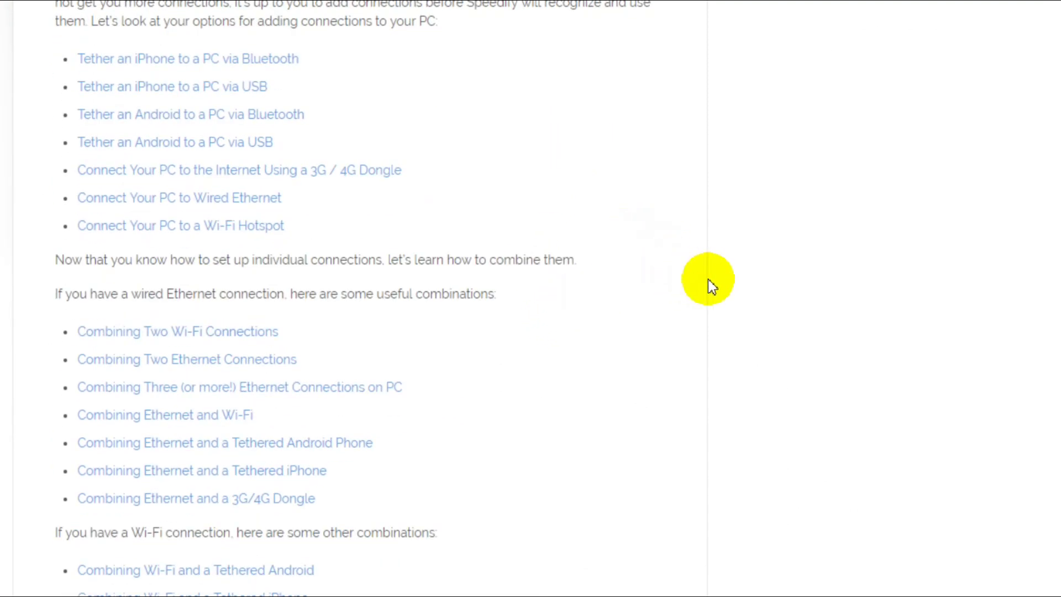
scroll(716, 283, "down", 6)
scroll(723, 281, "up", 3)
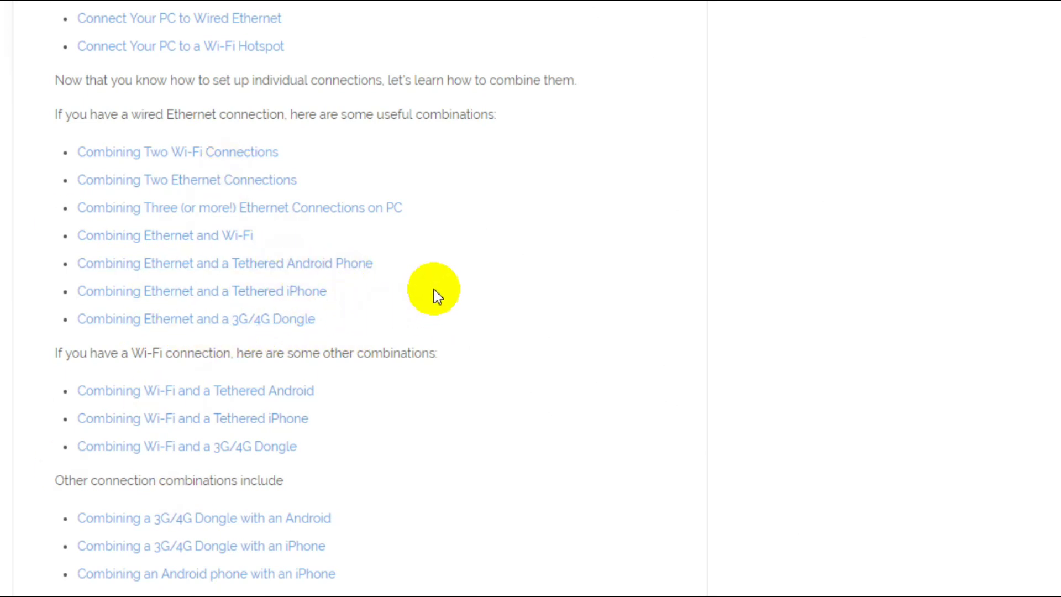
scroll(659, 272, "up", 5)
scroll(660, 276, "up", 2)
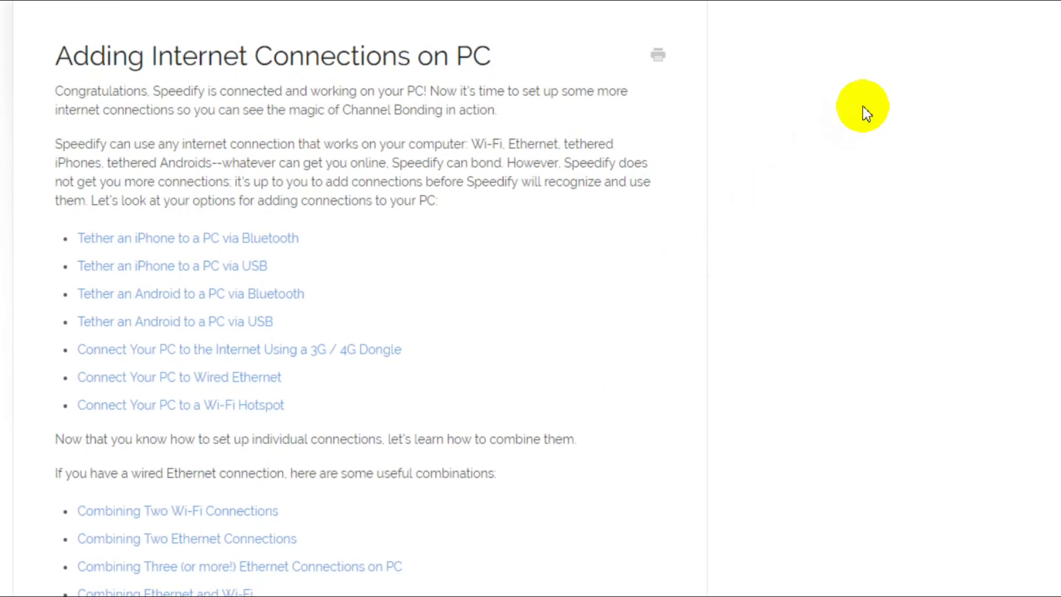